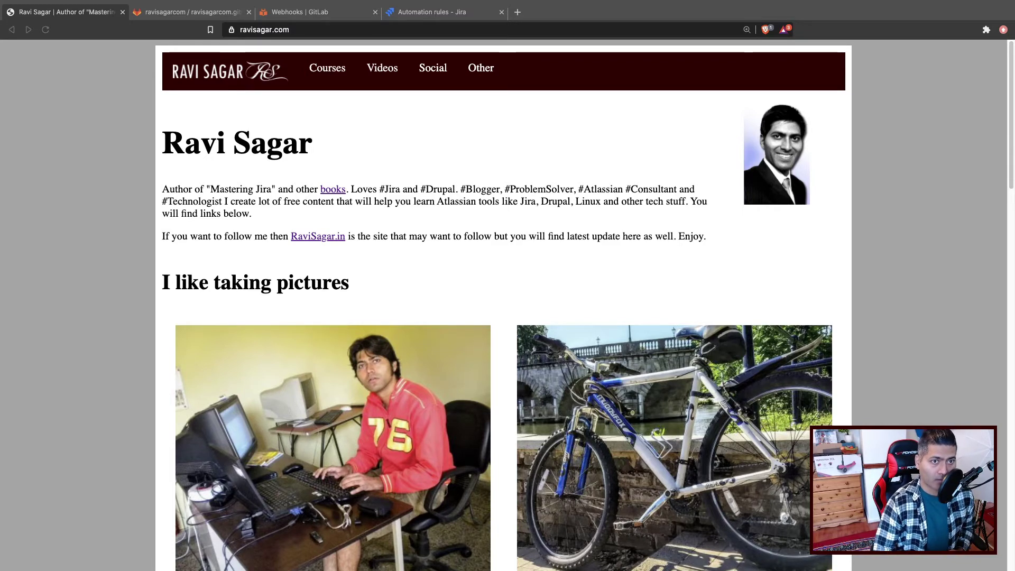
- Look over the website's home page and the files in its GitLab repository
{"action": "left_click", "coordinate": [512, 299]}
{"action": "scroll", "coordinate": [512, 297], "scroll_direction": "down", "scroll_amount": 15}
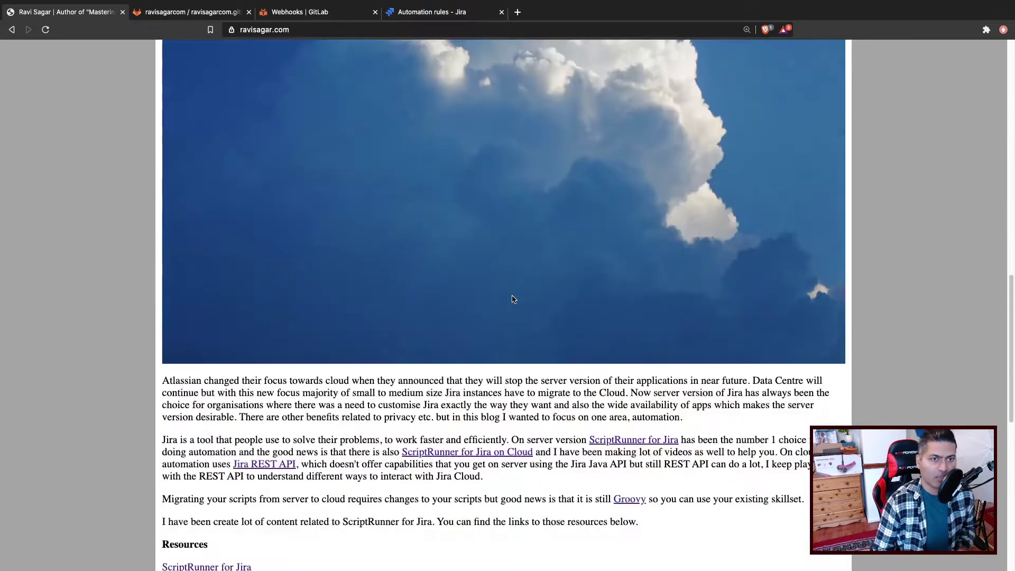
{"action": "scroll", "coordinate": [497, 299], "scroll_direction": "up", "scroll_amount": 12}
{"action": "scroll", "coordinate": [496, 300], "scroll_direction": "up", "scroll_amount": 3}
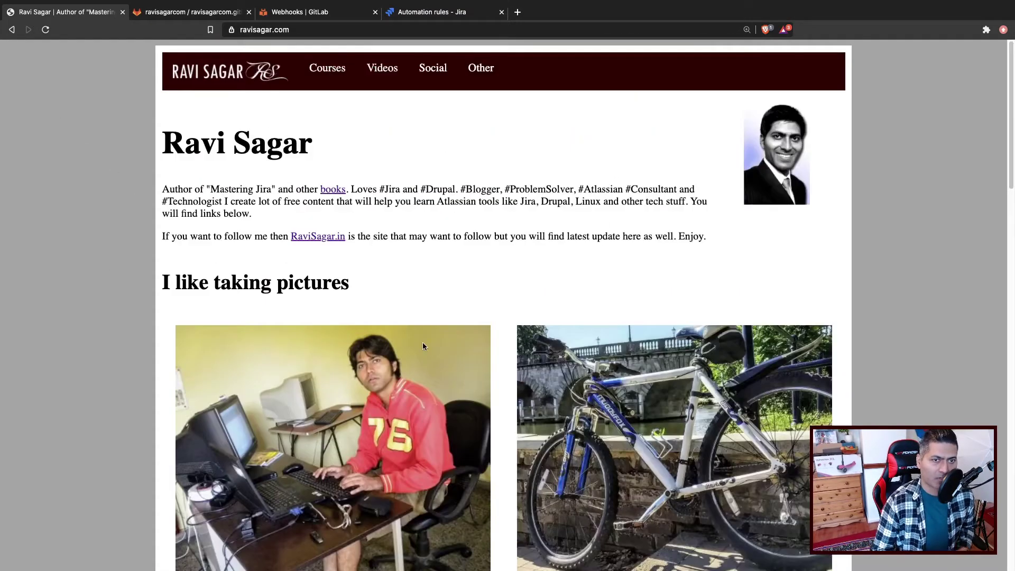
{"action": "key", "text": "ctrl+Tab"}
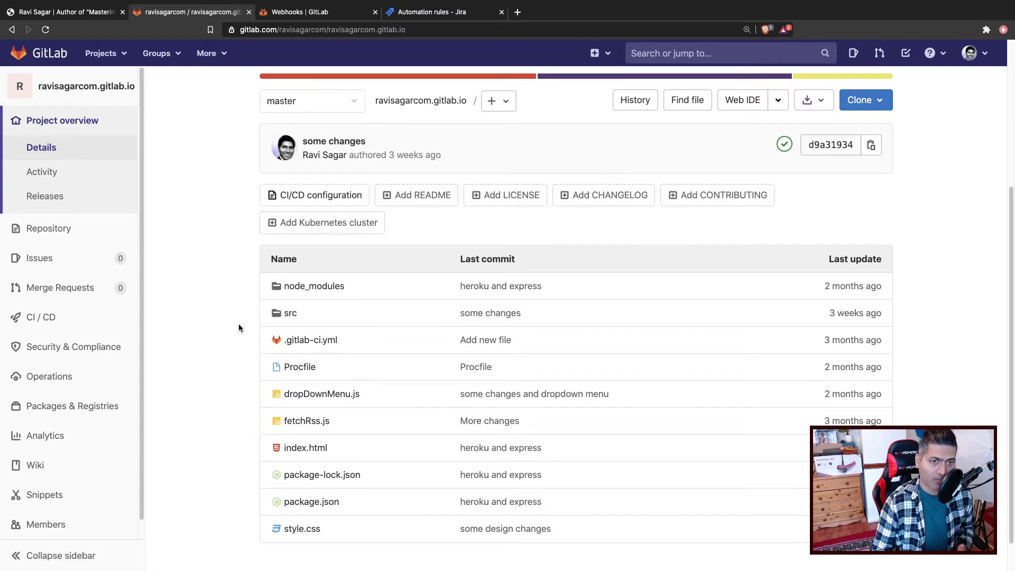
{"action": "scroll", "coordinate": [239, 325], "scroll_direction": "down", "scroll_amount": 1}
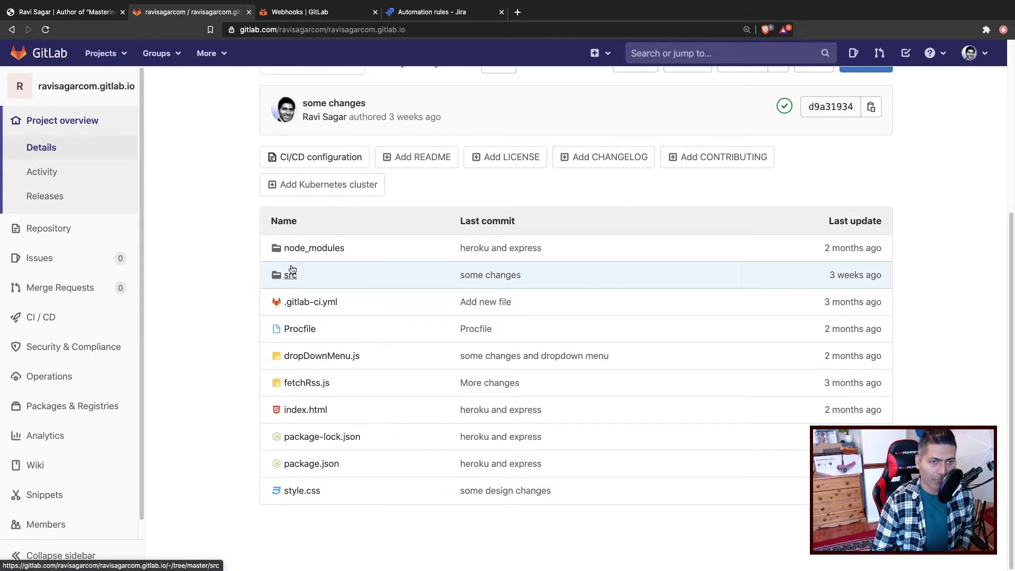
{"action": "mouse_move", "coordinate": [48, 312]}
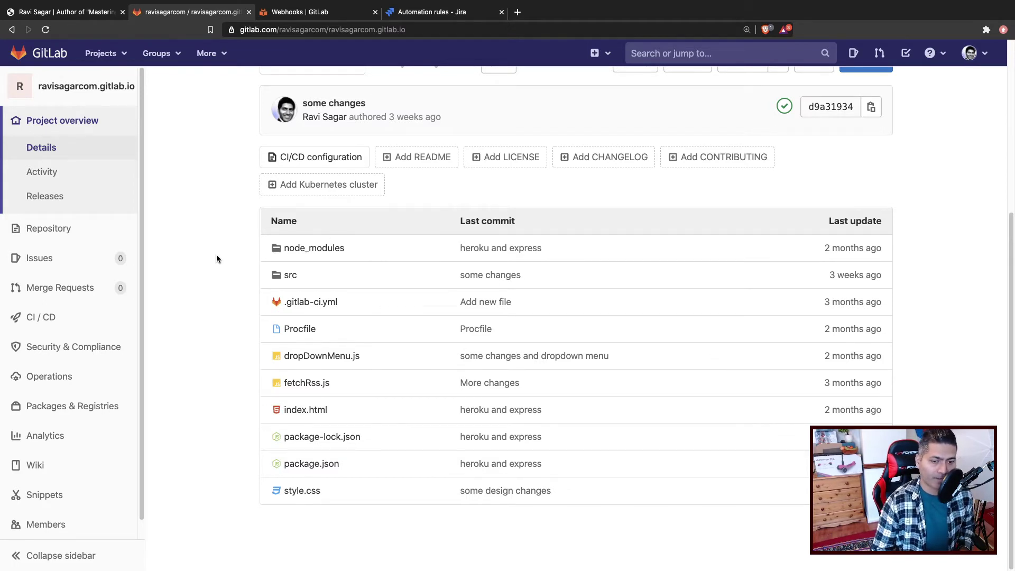
- Switch to the Jira automation rule, filter the triggers by "web" and choose the Incoming webhook trigger
{"action": "left_click", "coordinate": [438, 13]}
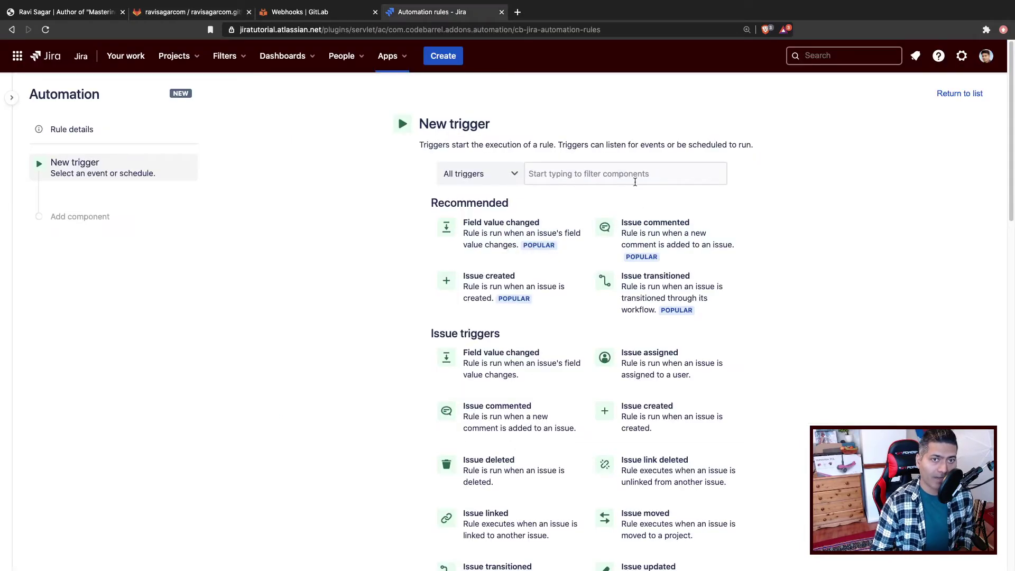
{"action": "left_click", "coordinate": [632, 179]}
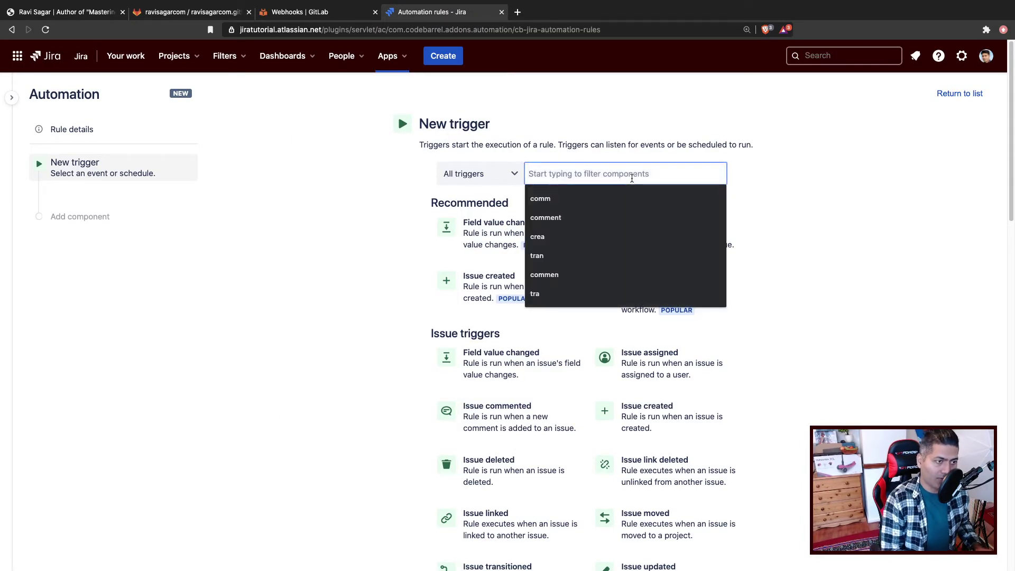
{"action": "type", "text": "web"}
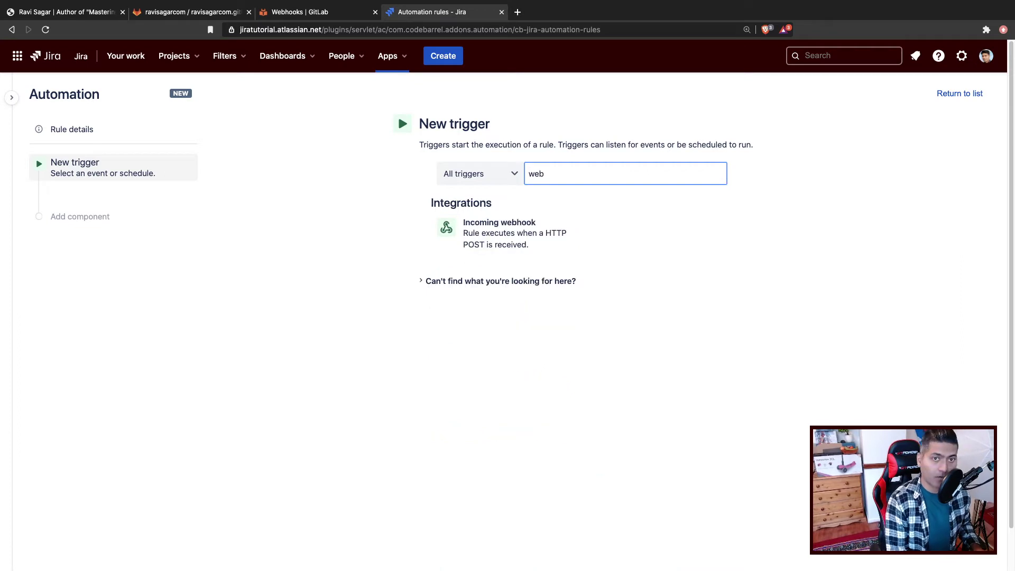
{"action": "left_click", "coordinate": [612, 231]}
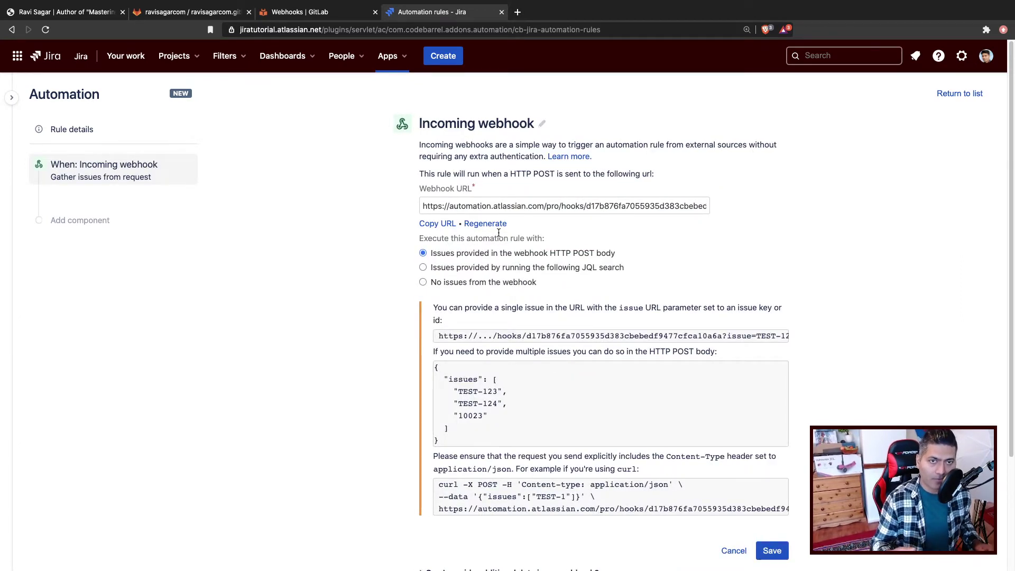
- Examine the incoming webhook's example curl request and the issues data it sends in the POST body
{"action": "key", "text": "super+plus"}
{"action": "key", "text": "super+plus"}
{"action": "key", "text": "super+plus"}
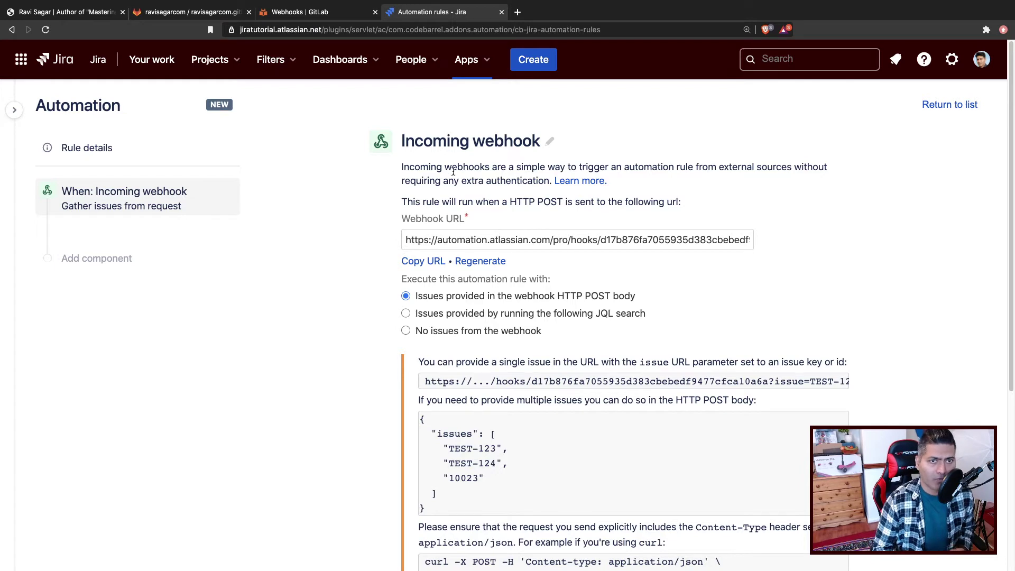
{"action": "scroll", "coordinate": [481, 272], "scroll_direction": "down", "scroll_amount": 4}
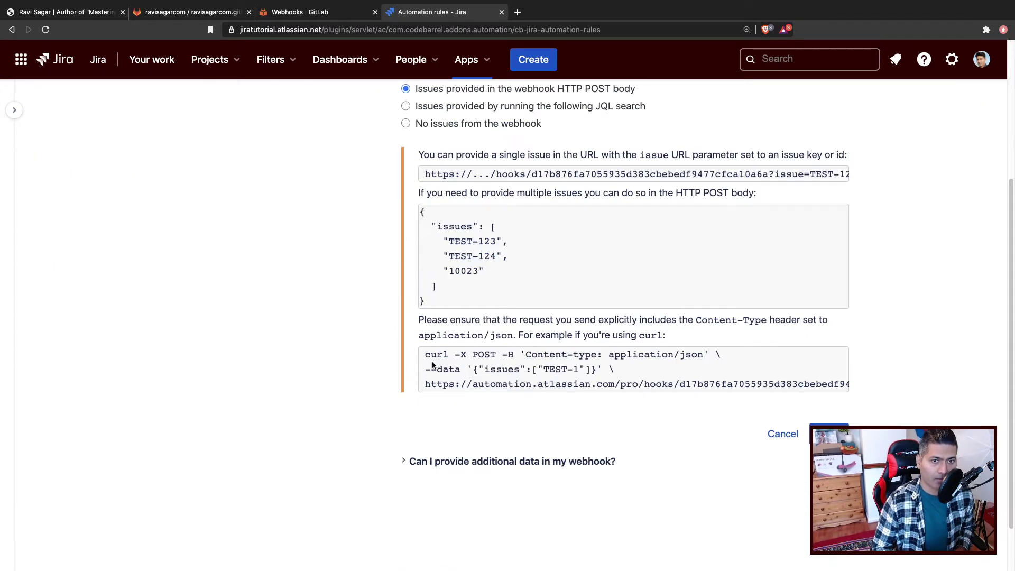
{"action": "left_click_drag", "start_coordinate": [425, 355], "coordinate": [649, 384]}
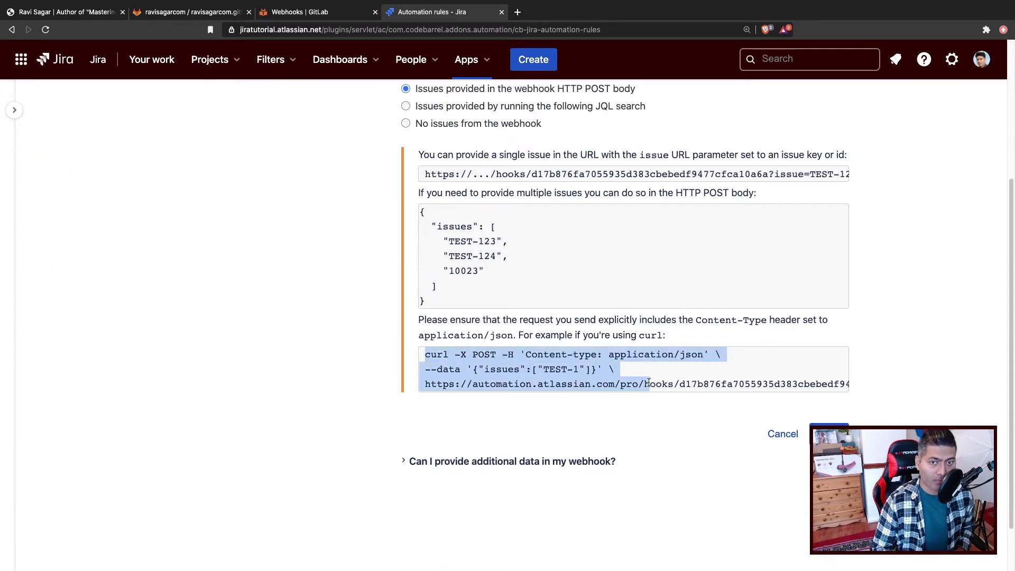
{"action": "left_click", "coordinate": [593, 417]}
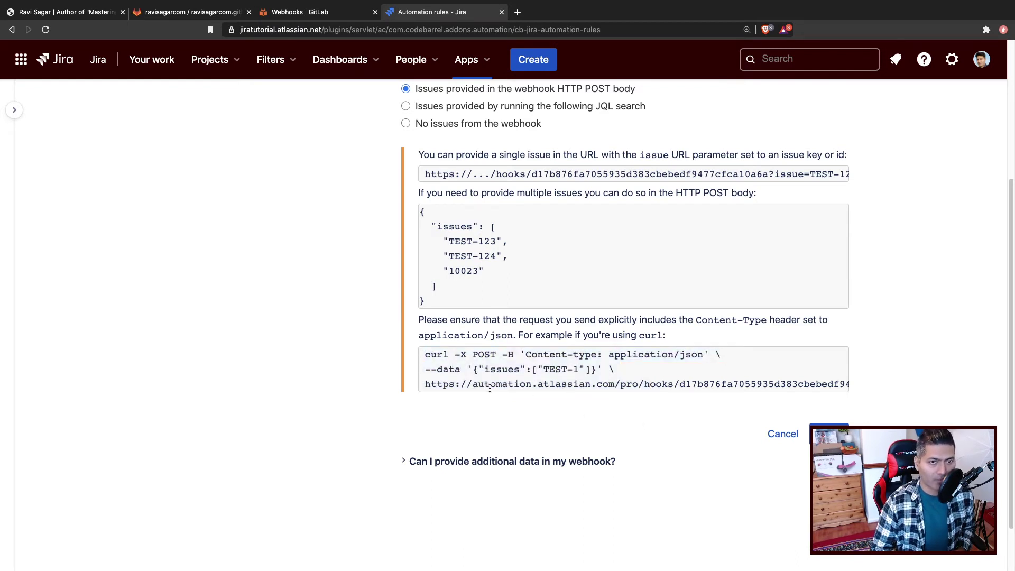
{"action": "left_click_drag", "start_coordinate": [615, 369], "coordinate": [467, 370]}
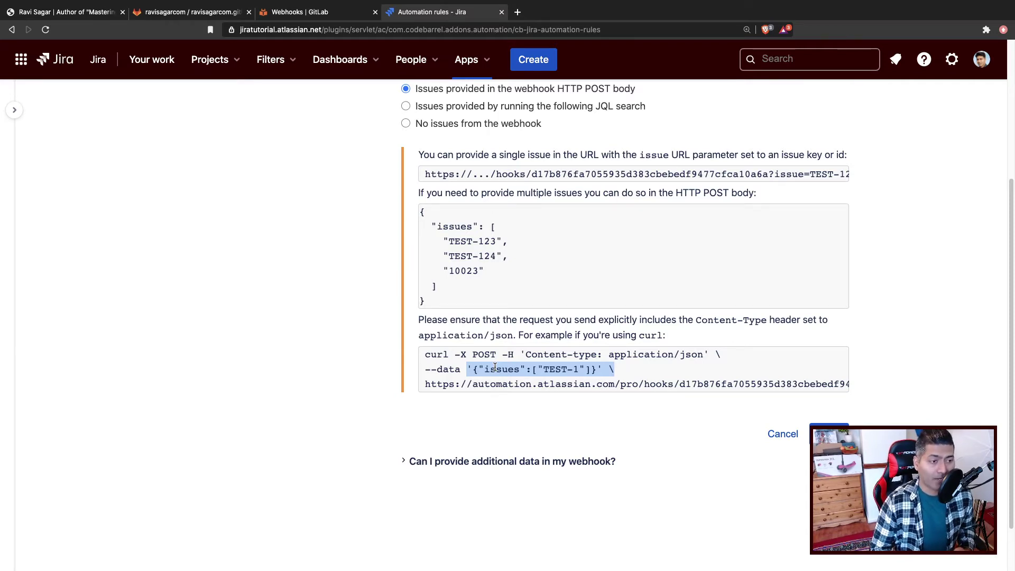
{"action": "scroll", "coordinate": [494, 367], "scroll_direction": "up", "scroll_amount": 4}
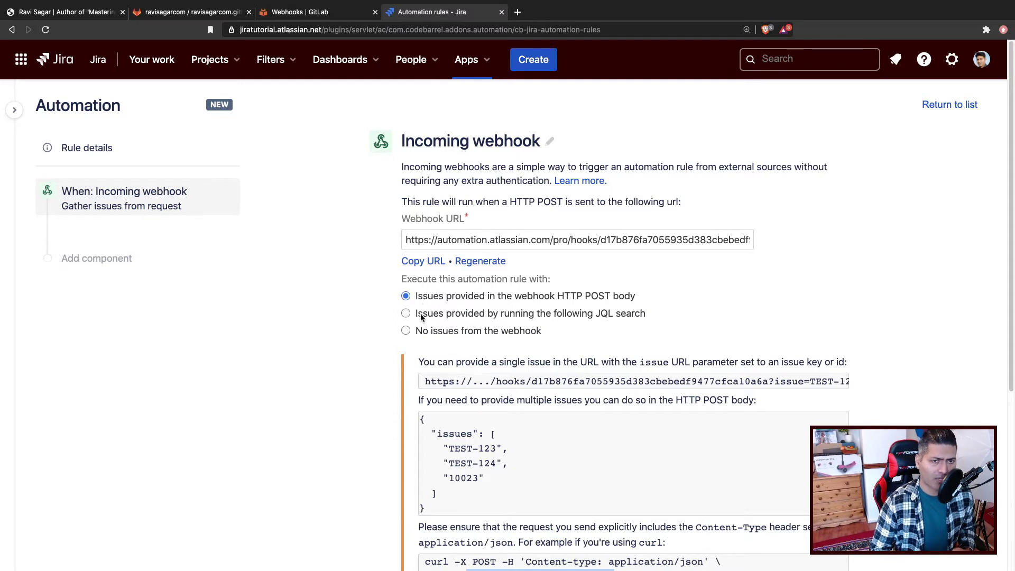
- Set the trigger to execute with "No issues from the webhook", copy its webhook URL and save the trigger
{"action": "left_click", "coordinate": [406, 332]}
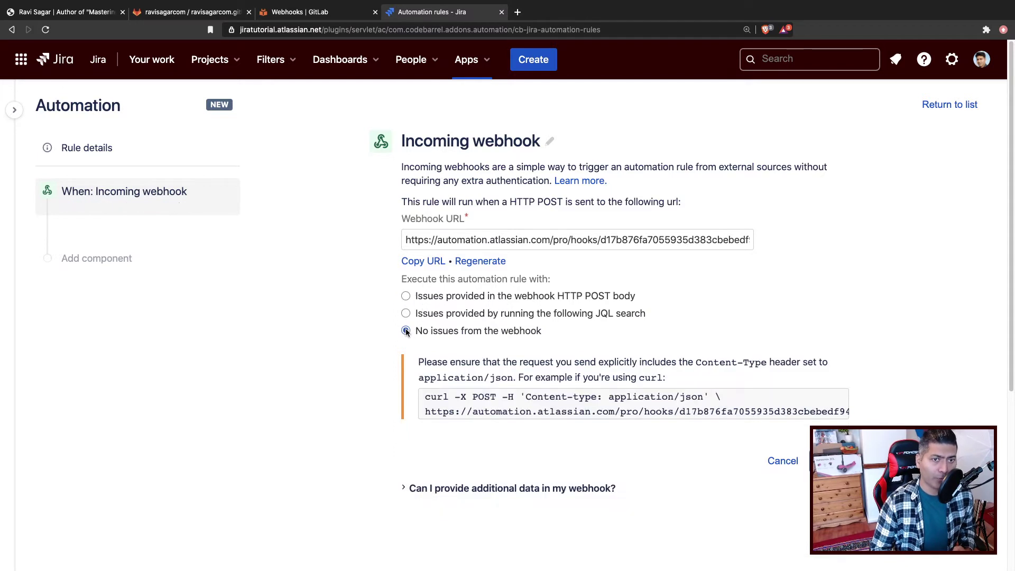
{"action": "left_click", "coordinate": [487, 241]}
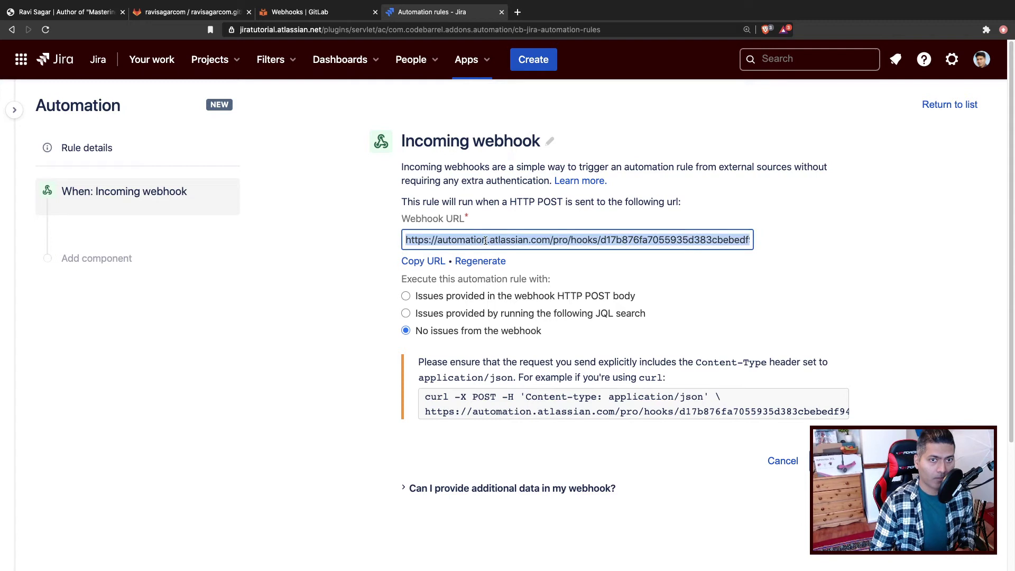
{"action": "right_click", "coordinate": [486, 241]}
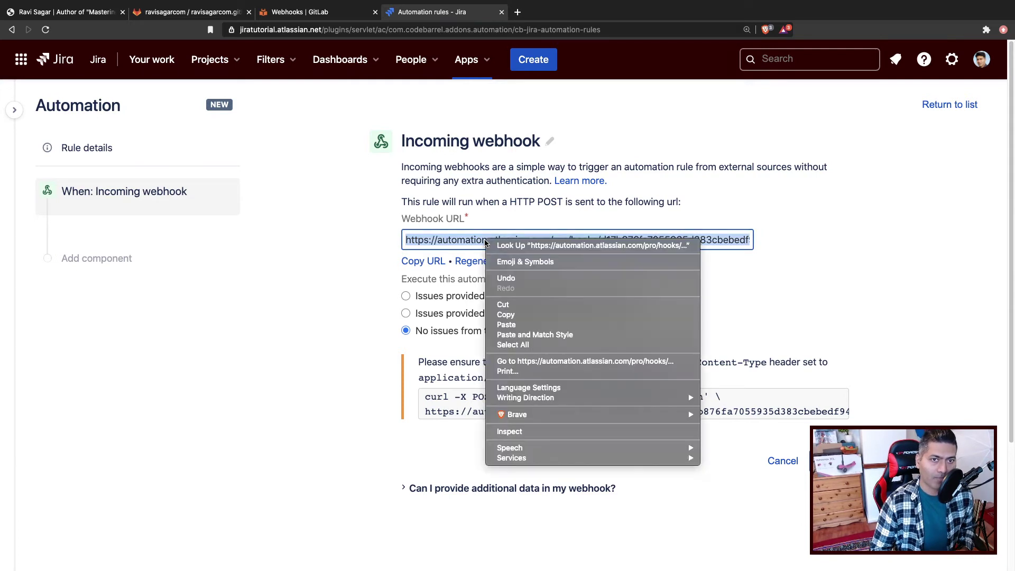
{"action": "left_click", "coordinate": [354, 277]}
{"action": "left_click", "coordinate": [426, 263]}
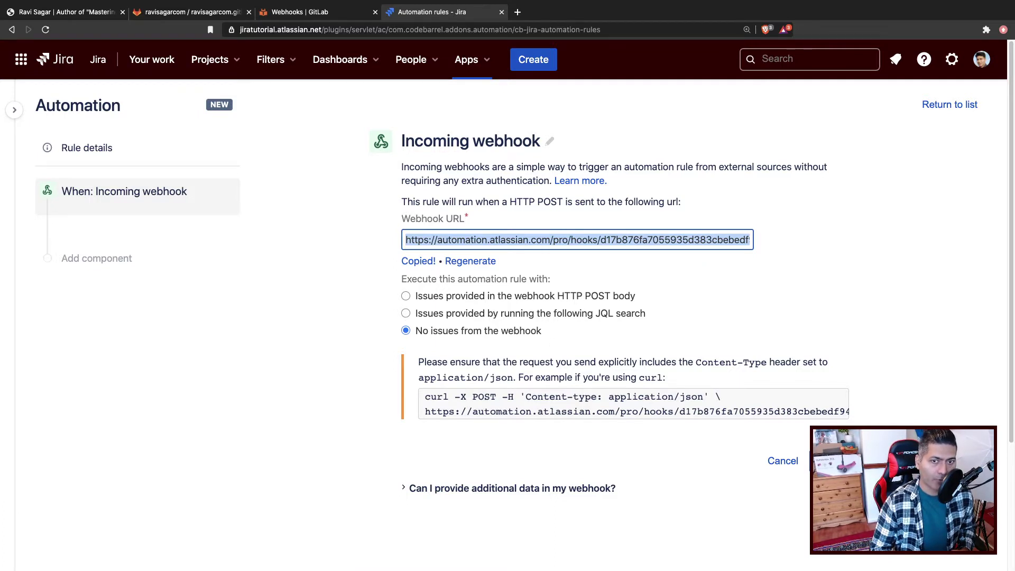
{"action": "left_click", "coordinate": [826, 461]}
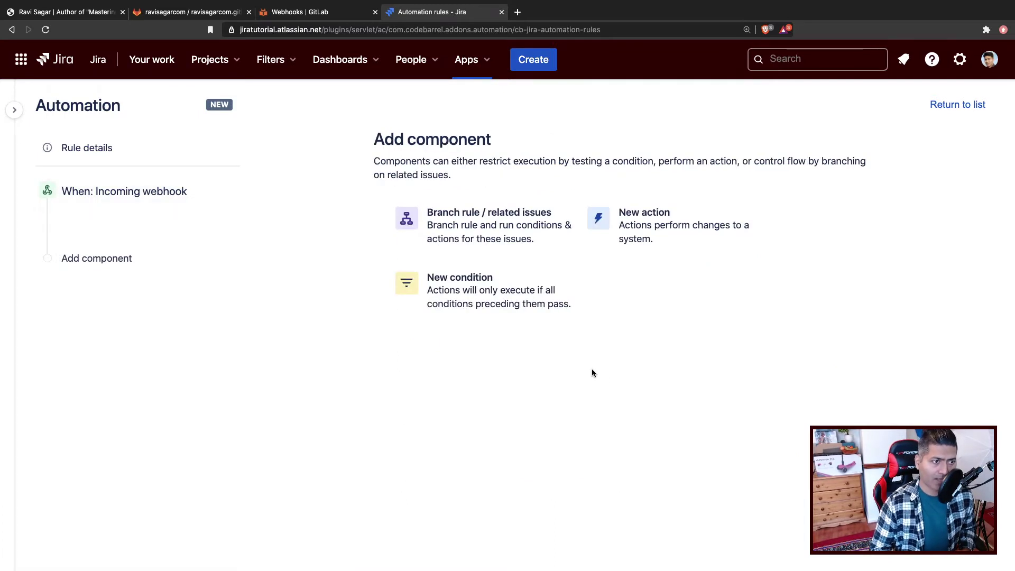
{"action": "left_click", "coordinate": [80, 192]}
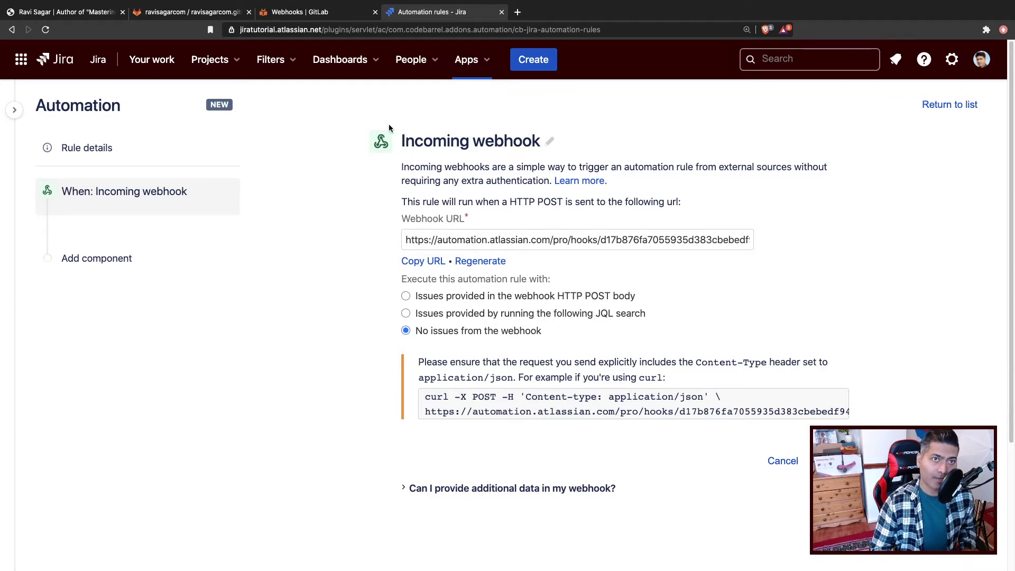
- Switch to the GitLab project and open its webhook settings
{"action": "left_click", "coordinate": [182, 12]}
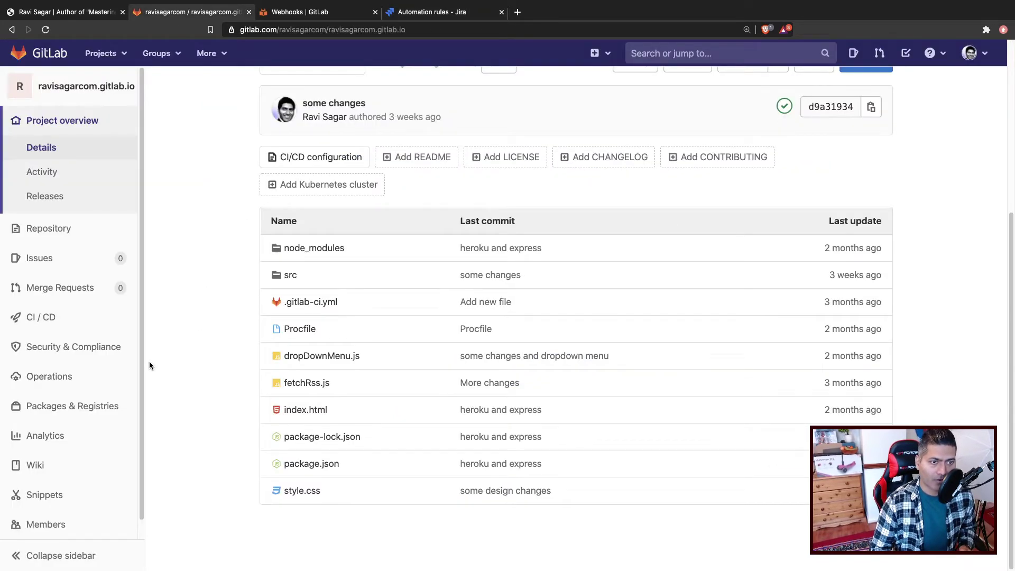
{"action": "scroll", "coordinate": [63, 463], "scroll_direction": "down", "scroll_amount": 1}
{"action": "left_click", "coordinate": [57, 512]}
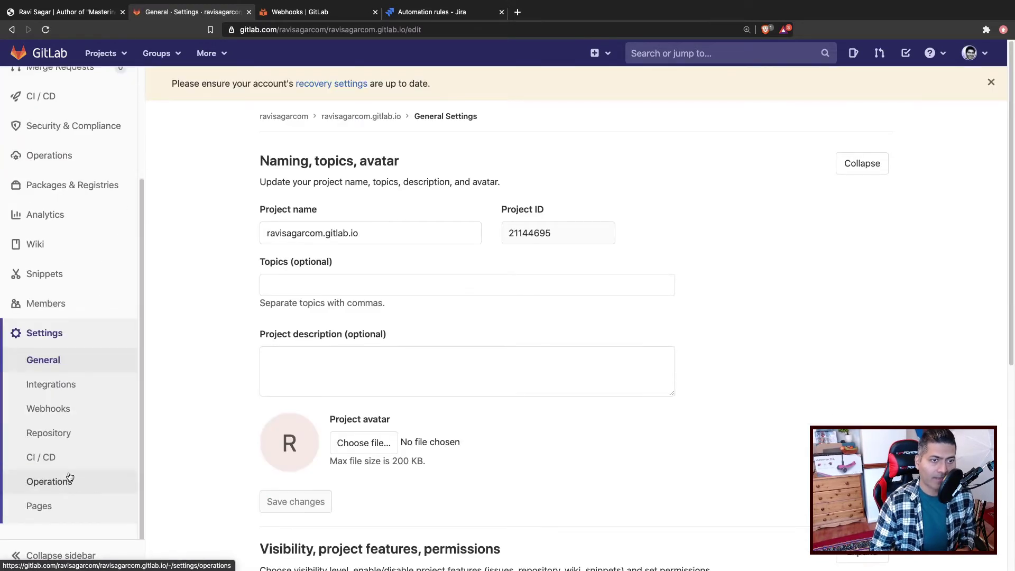
{"action": "left_click", "coordinate": [50, 409]}
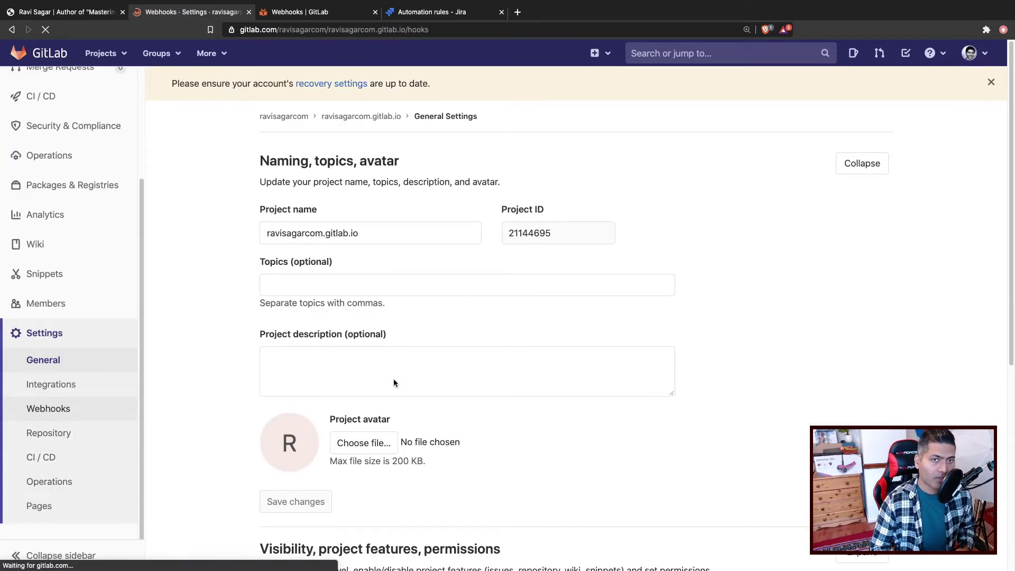
- Add a project webhook using the copied Jira automation URL, with push events as the trigger and SSL verification enabled, and review the project hooks
{"action": "left_click", "coordinate": [558, 167]}
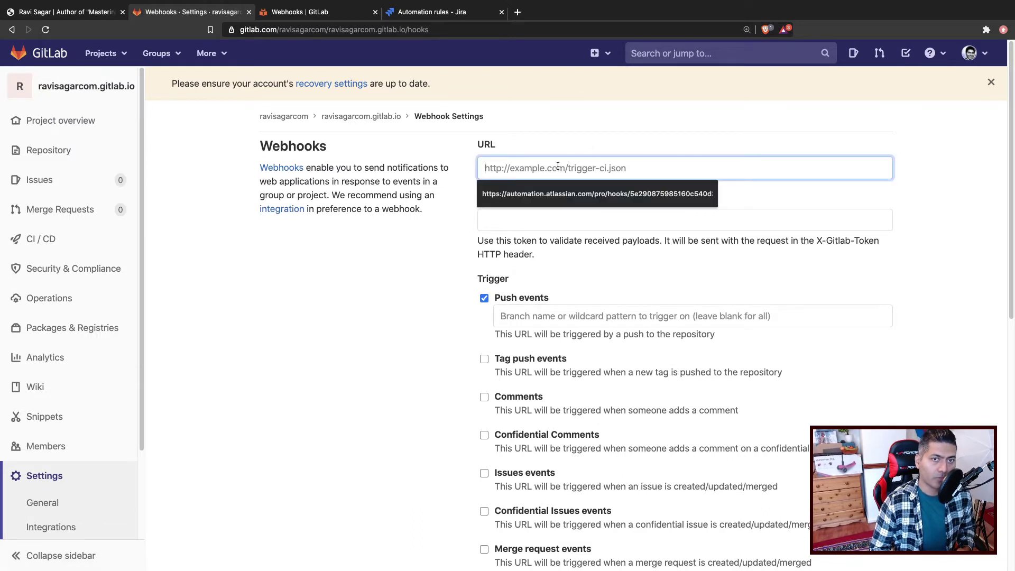
{"action": "key", "text": "super+v"}
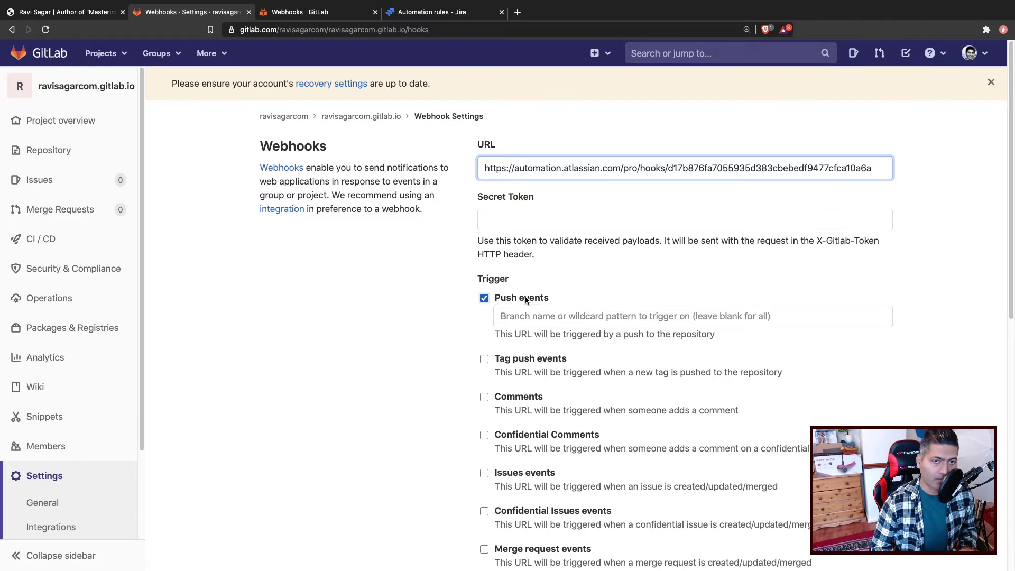
{"action": "scroll", "coordinate": [530, 347], "scroll_direction": "down", "scroll_amount": 6}
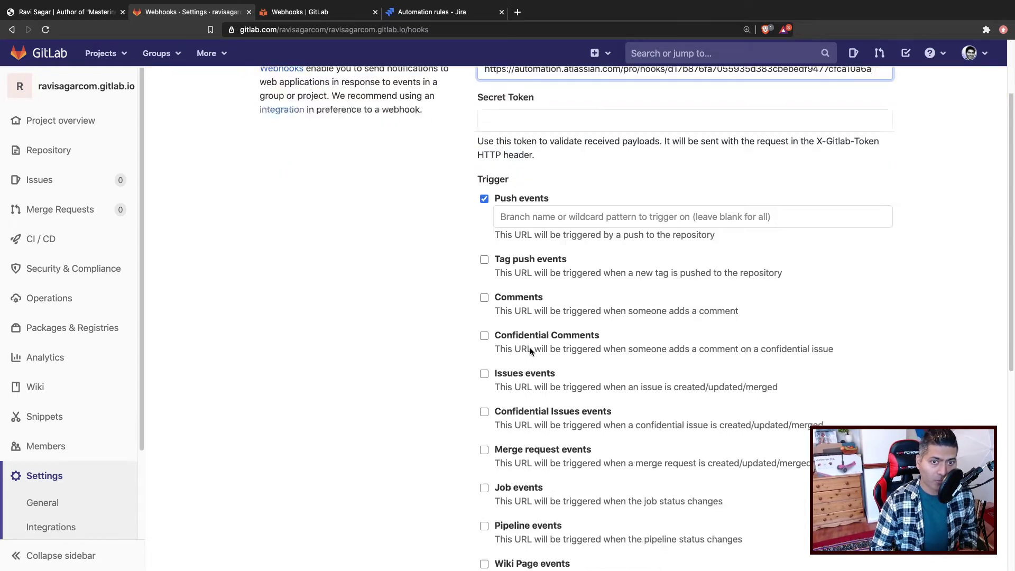
{"action": "left_click", "coordinate": [507, 523]}
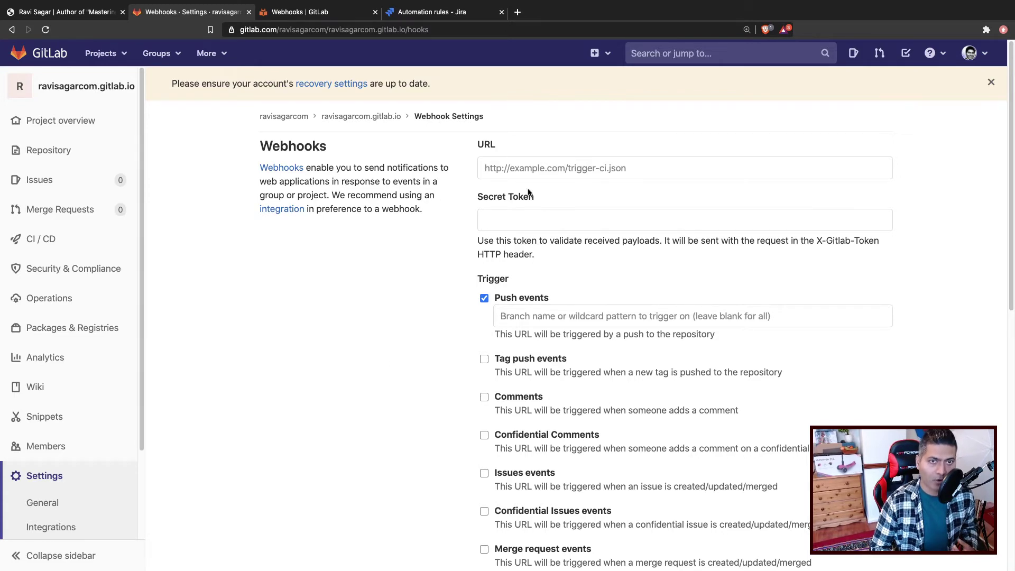
{"action": "scroll", "coordinate": [379, 329], "scroll_direction": "down", "scroll_amount": 15}
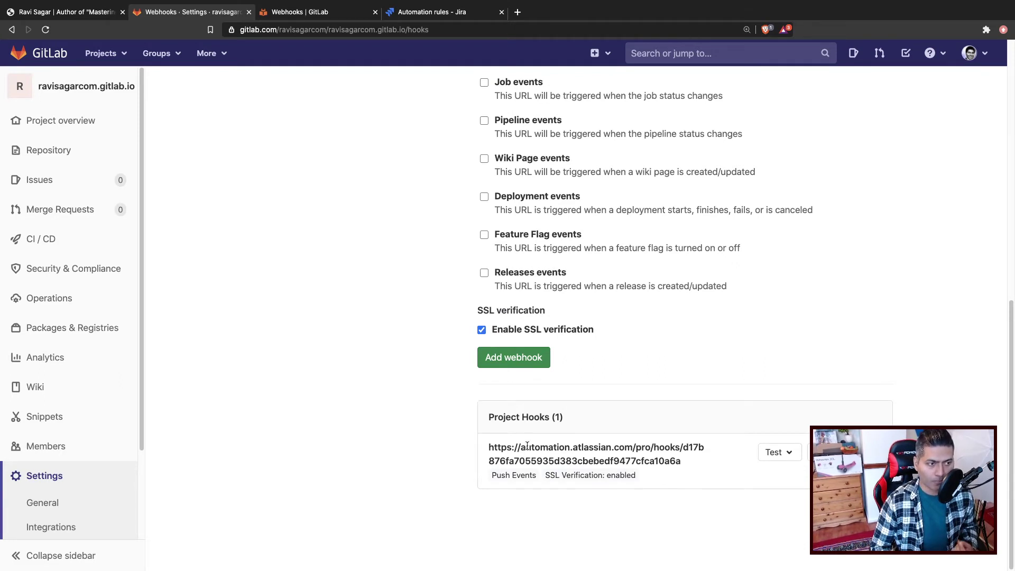
{"action": "scroll", "coordinate": [527, 446], "scroll_direction": "up", "scroll_amount": 6}
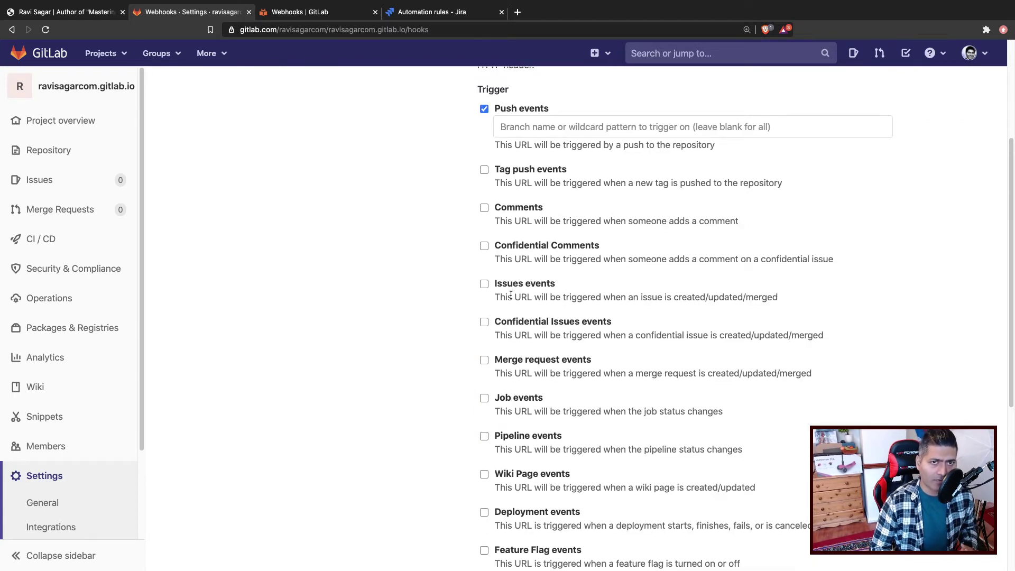
{"action": "scroll", "coordinate": [477, 356], "scroll_direction": "down", "scroll_amount": 1}
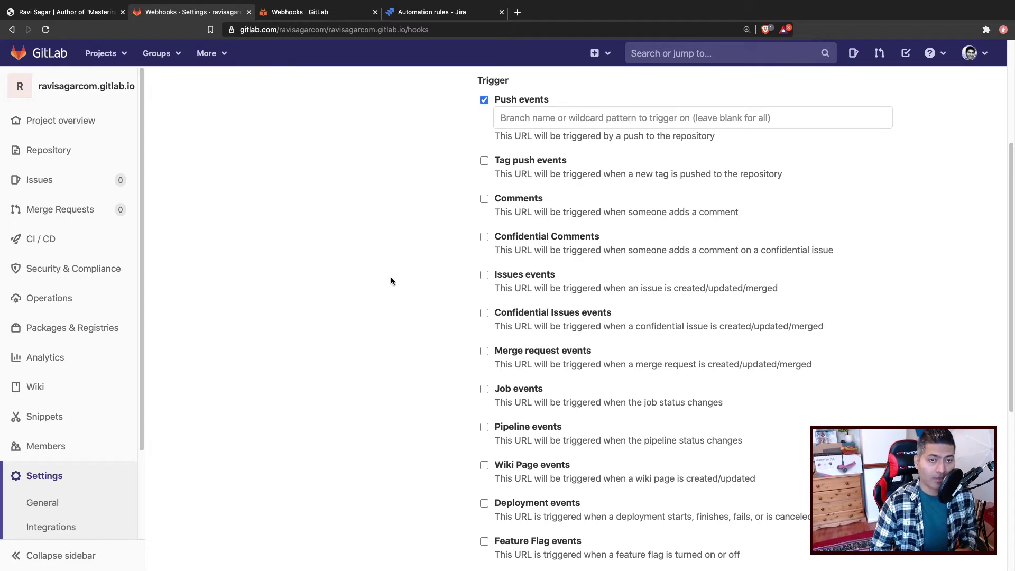
{"action": "scroll", "coordinate": [393, 279], "scroll_direction": "down", "scroll_amount": 5}
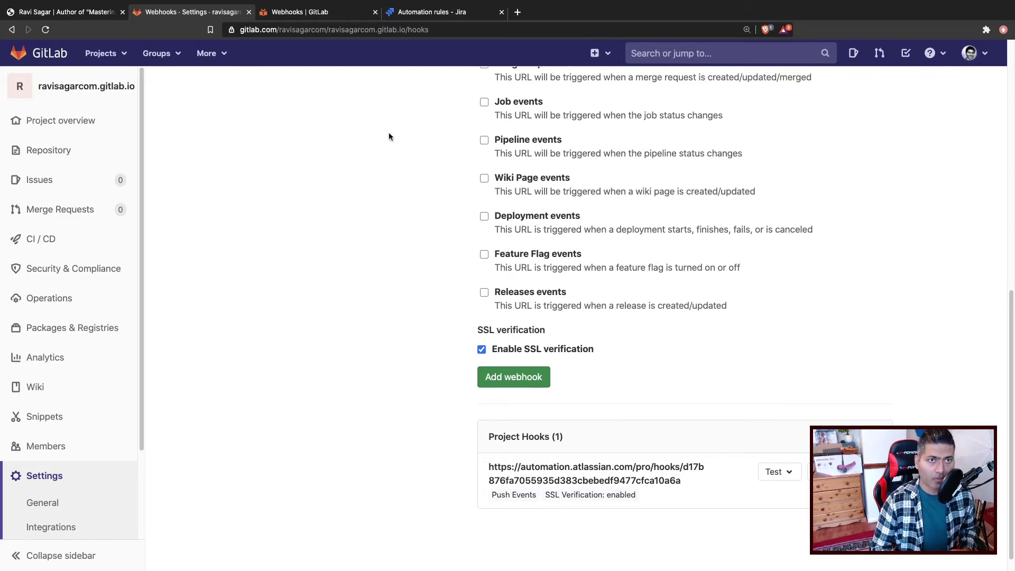
- Switch to the Jira automation rule and add a Create issue action after the incoming webhook trigger
{"action": "left_click", "coordinate": [454, 12]}
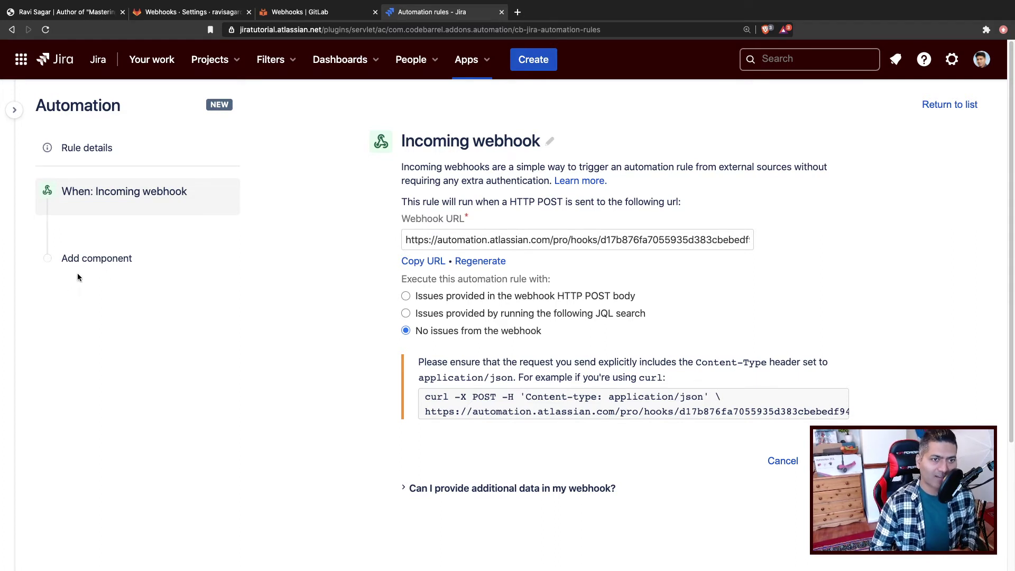
{"action": "left_click", "coordinate": [115, 260]}
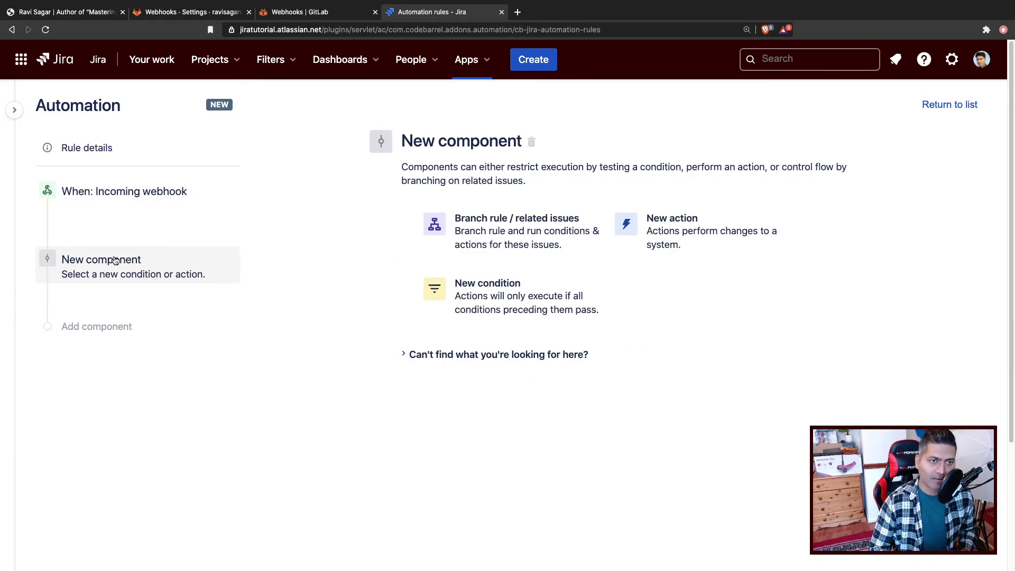
{"action": "left_click", "coordinate": [670, 249]}
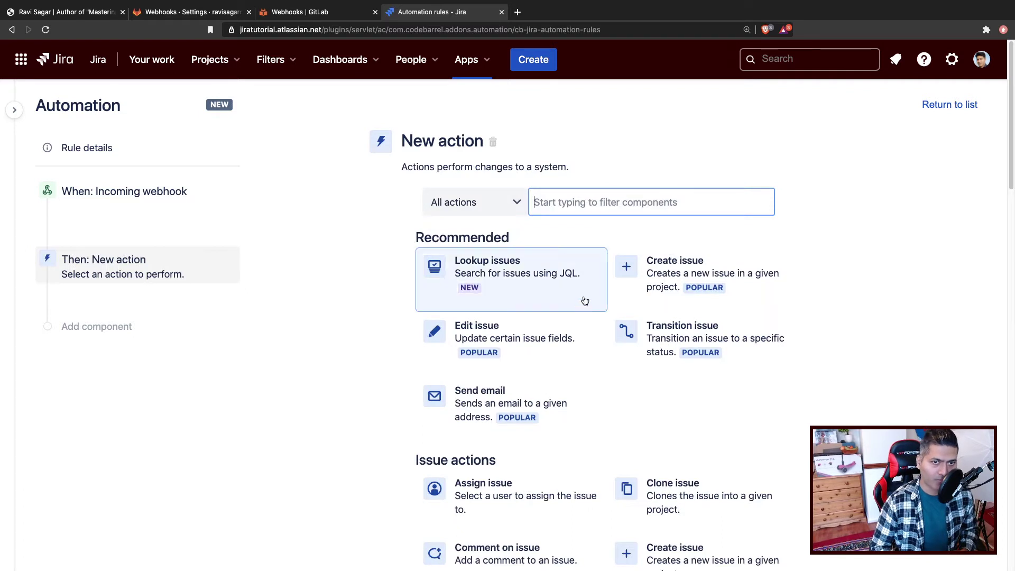
{"action": "left_click", "coordinate": [679, 264]}
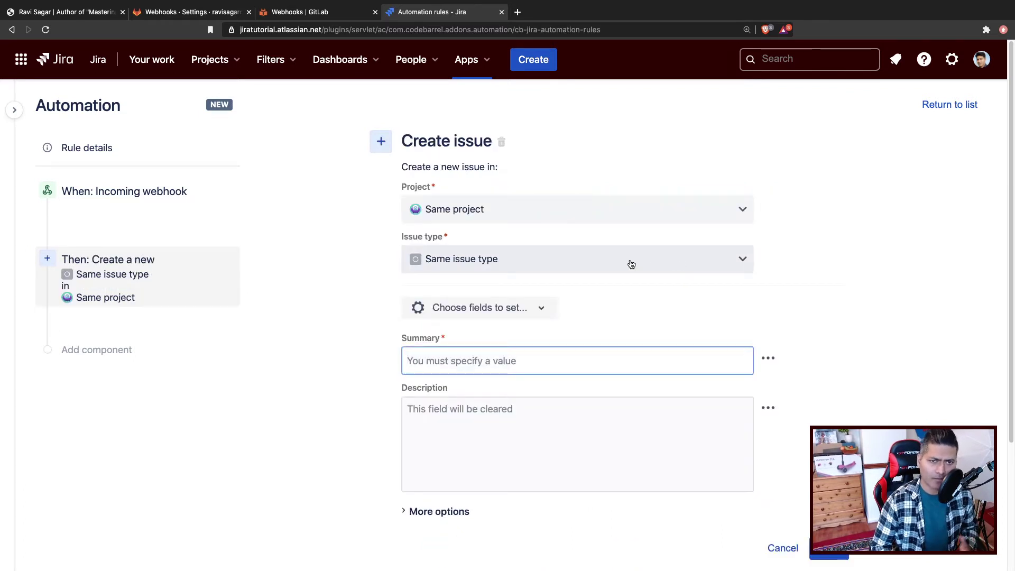
- Set the new issue's project to Android (AN) and its issue type to Task
{"action": "left_click", "coordinate": [584, 214]}
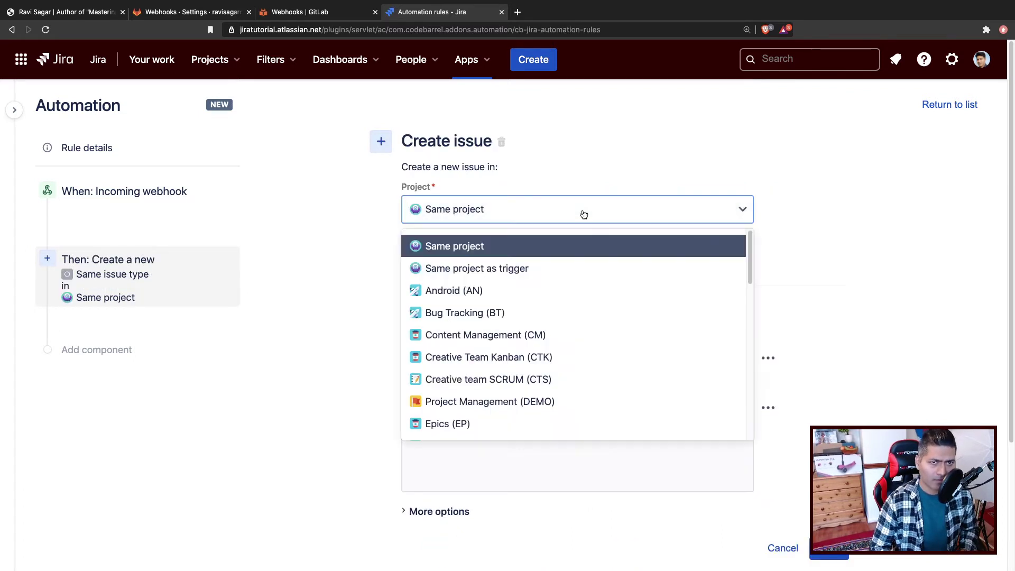
{"action": "left_click", "coordinate": [462, 289]}
{"action": "left_click", "coordinate": [504, 263]}
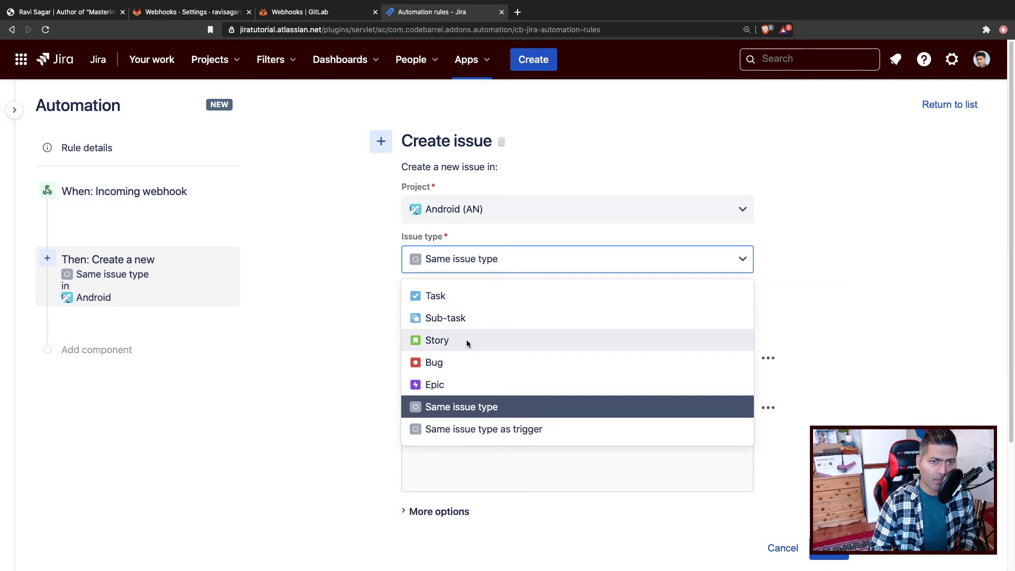
{"action": "left_click", "coordinate": [472, 299]}
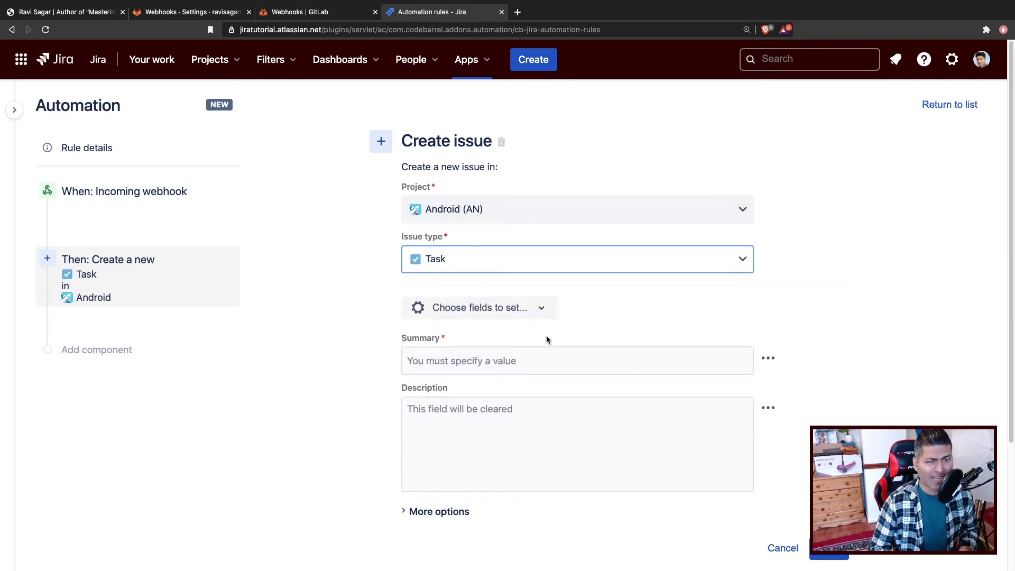
- Enter "Issue created from webhook" as the new issue's summary
{"action": "left_click", "coordinate": [544, 316]}
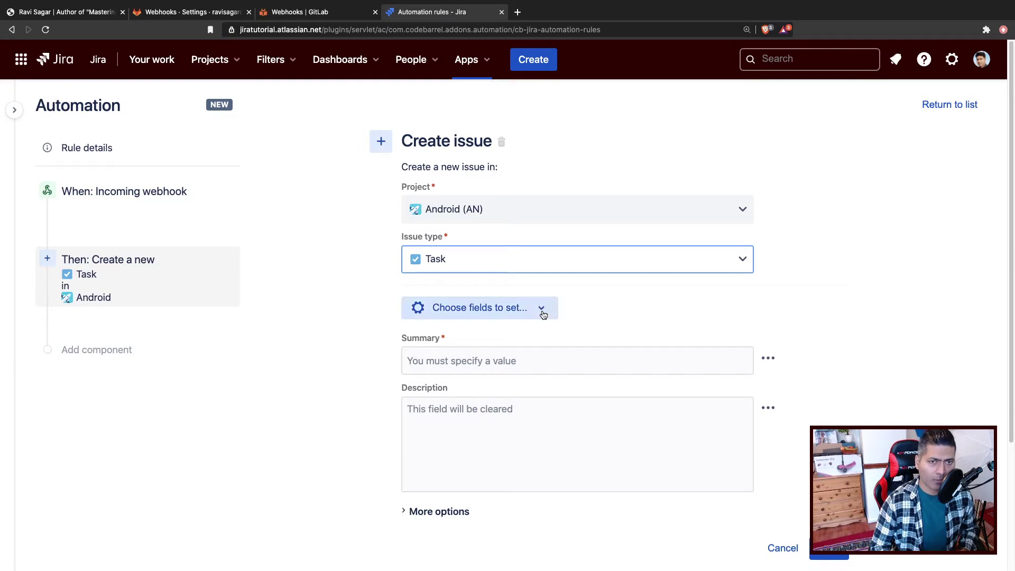
{"action": "left_click", "coordinate": [652, 294]}
{"action": "left_click", "coordinate": [580, 360]}
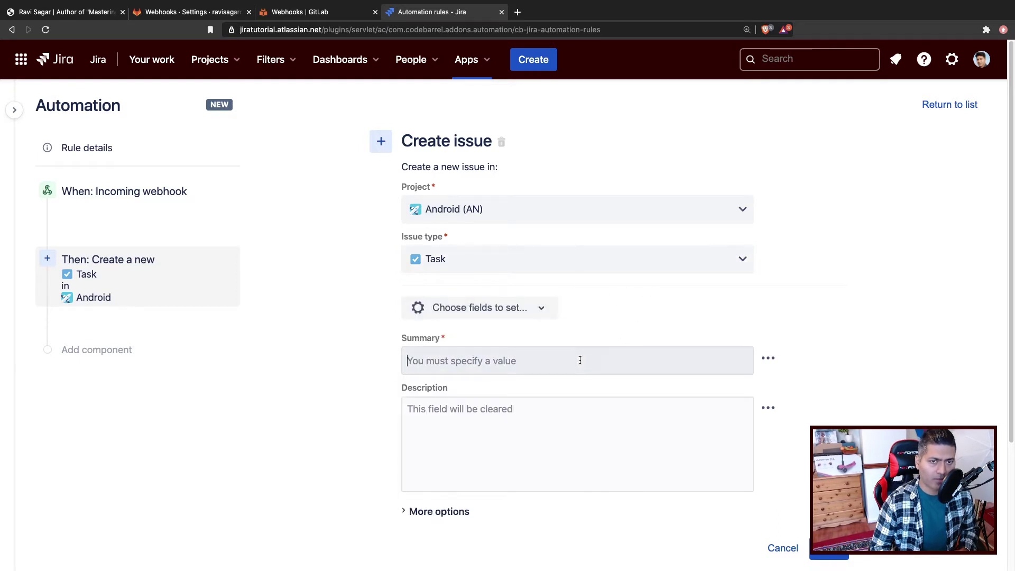
{"action": "type", "text": "Is"}
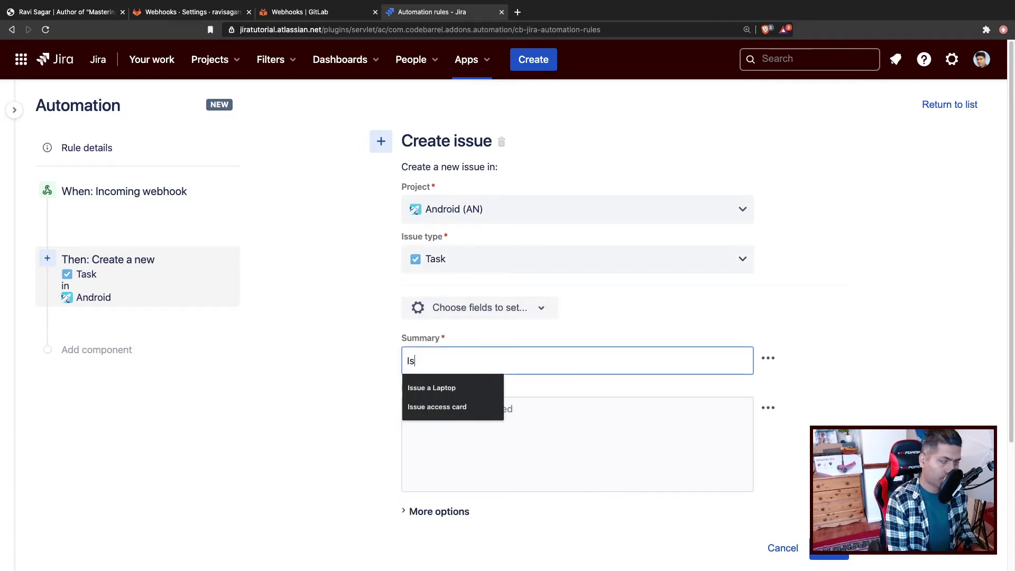
{"action": "type", "text": "sue created "}
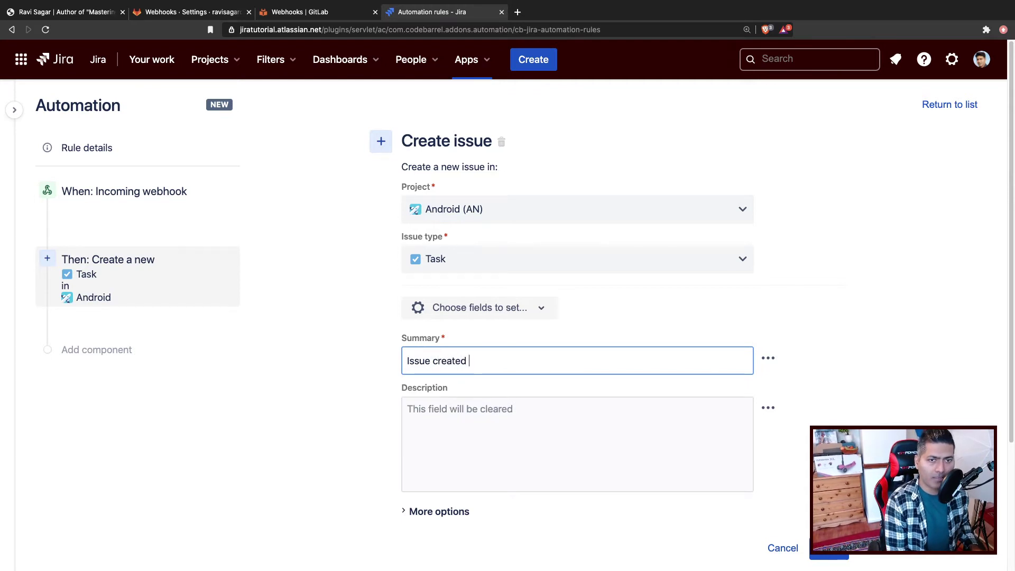
{"action": "type", "text": "from webhook"}
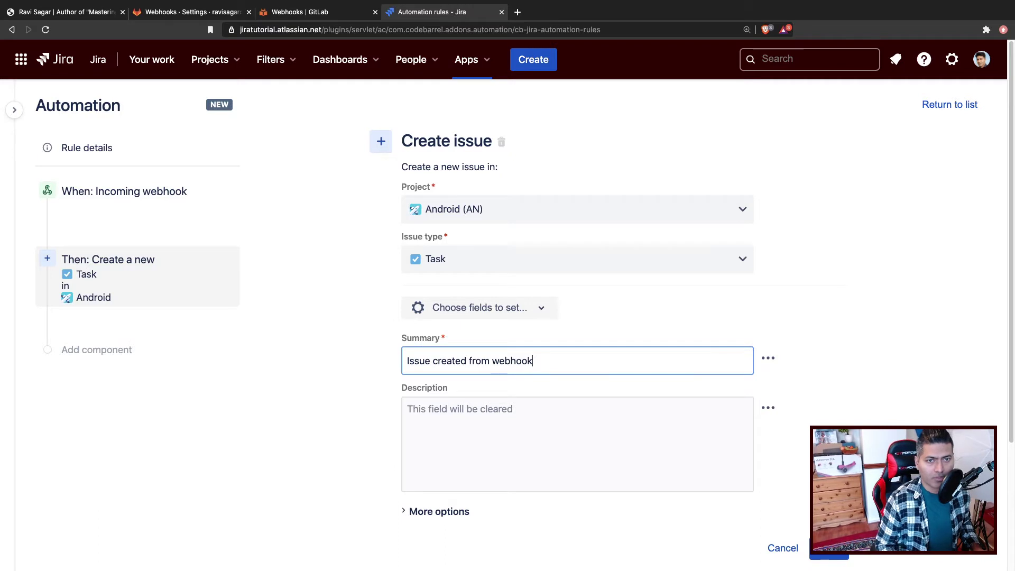
{"action": "left_click", "coordinate": [520, 403]}
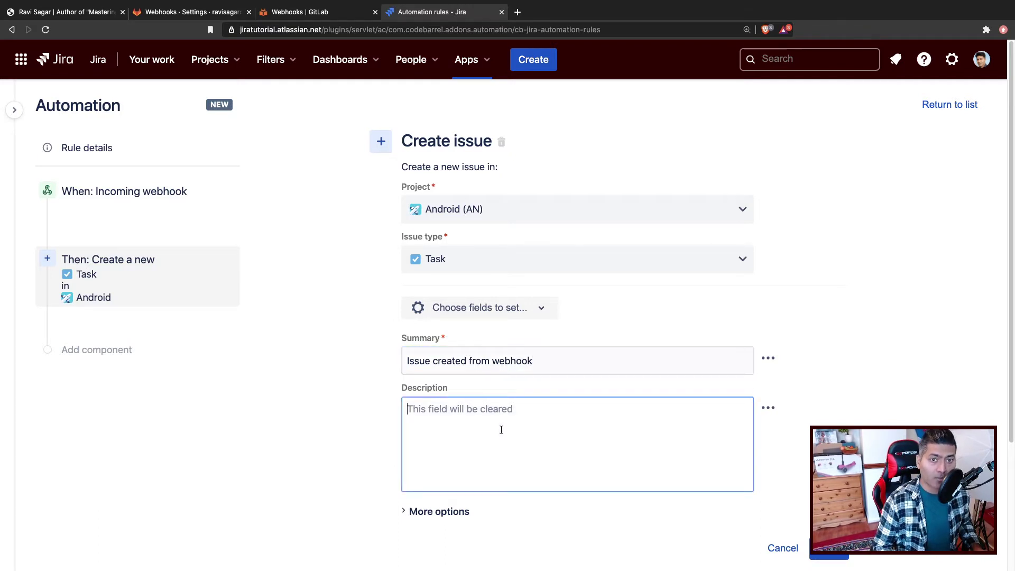
- Switch to the GitLab webhooks documentation and find the request body in the Push events section
{"action": "left_click", "coordinate": [312, 14]}
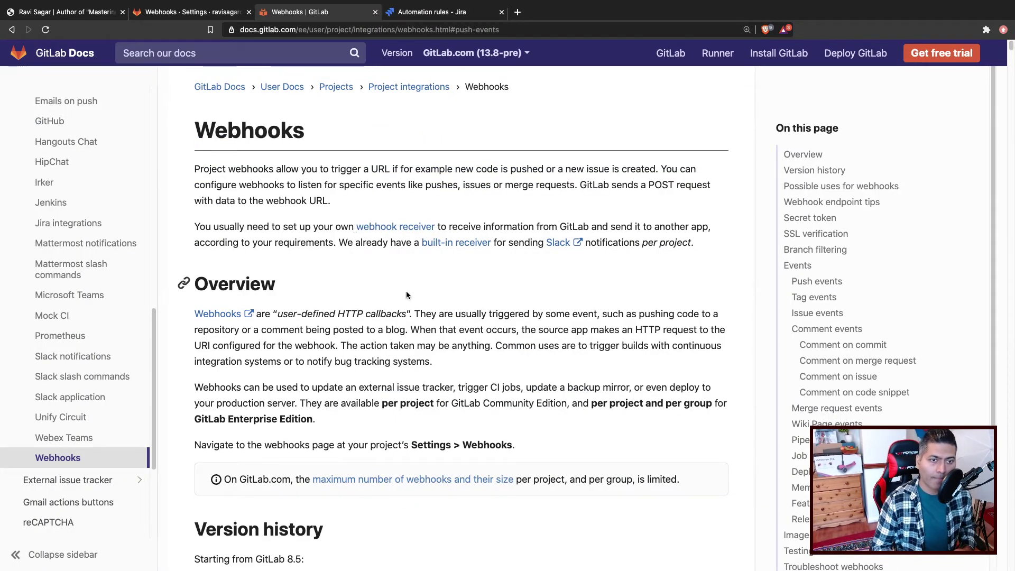
{"action": "scroll", "coordinate": [405, 293], "scroll_direction": "down", "scroll_amount": 8}
{"action": "scroll", "coordinate": [405, 295], "scroll_direction": "down", "scroll_amount": 20}
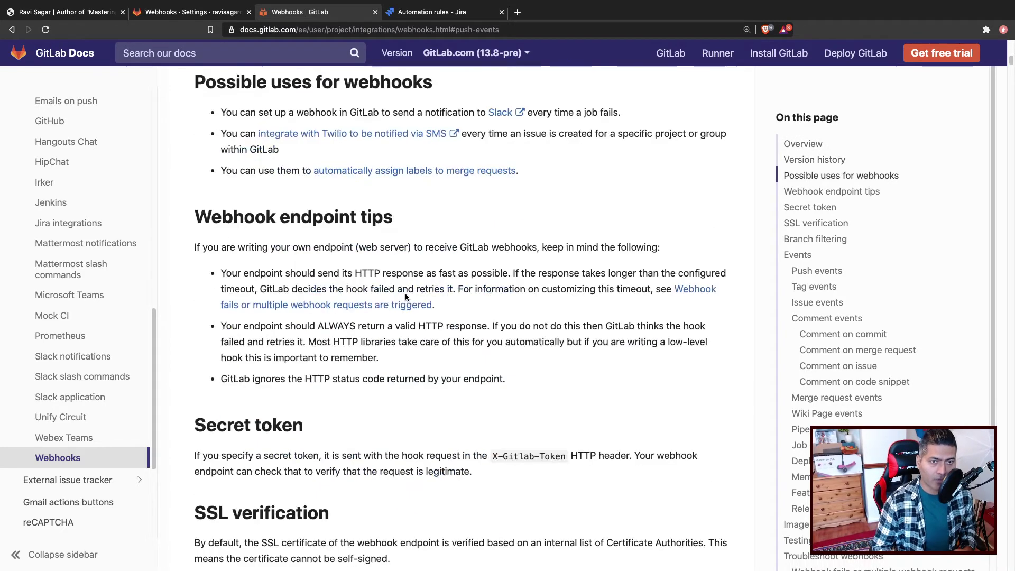
{"action": "left_click", "coordinate": [824, 276]}
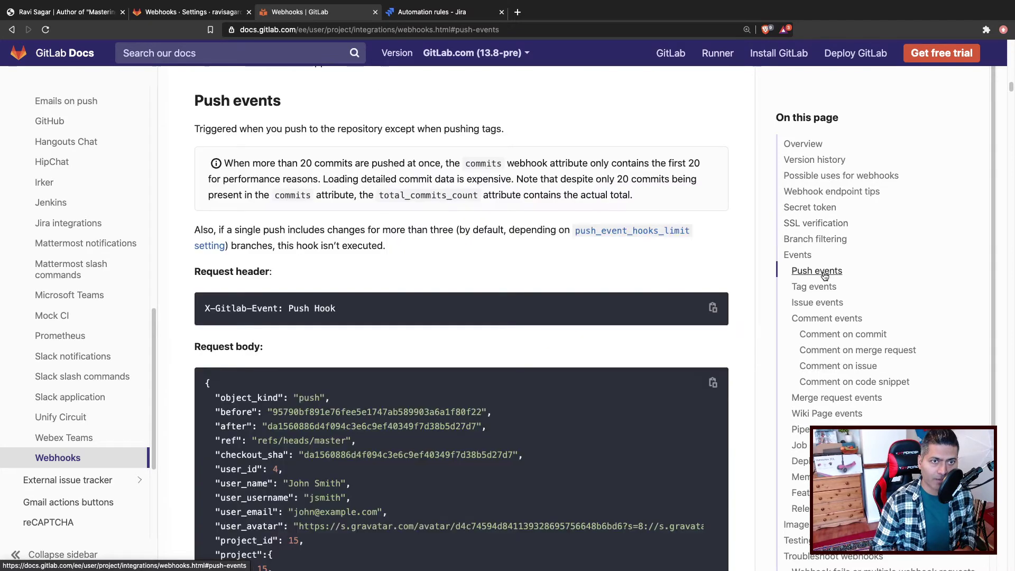
{"action": "scroll", "coordinate": [431, 279], "scroll_direction": "down", "scroll_amount": 5}
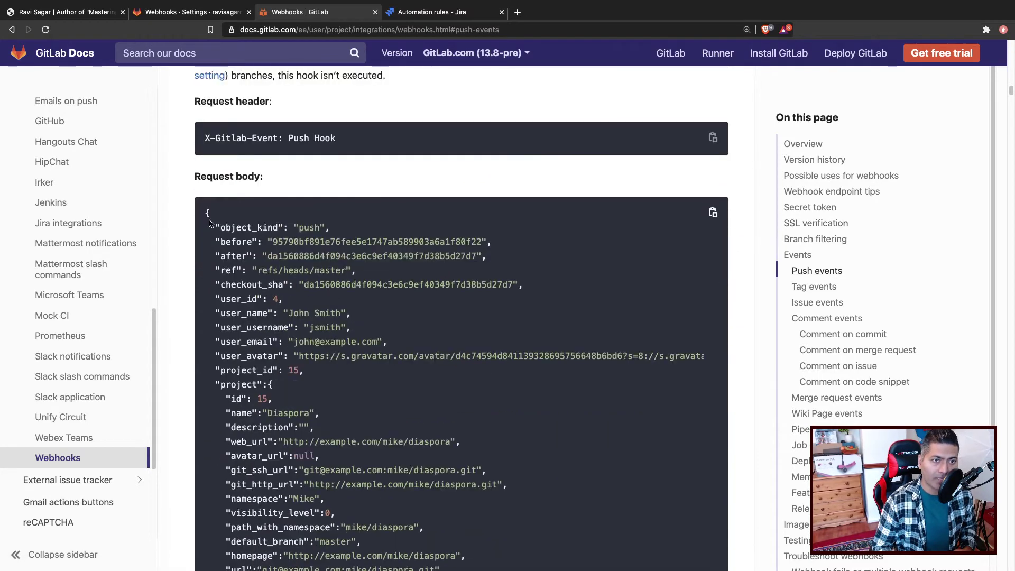
- Examine the push event's request body, including its top-level fields, project object and commits array
{"action": "left_click_drag", "start_coordinate": [208, 211], "coordinate": [270, 273]}
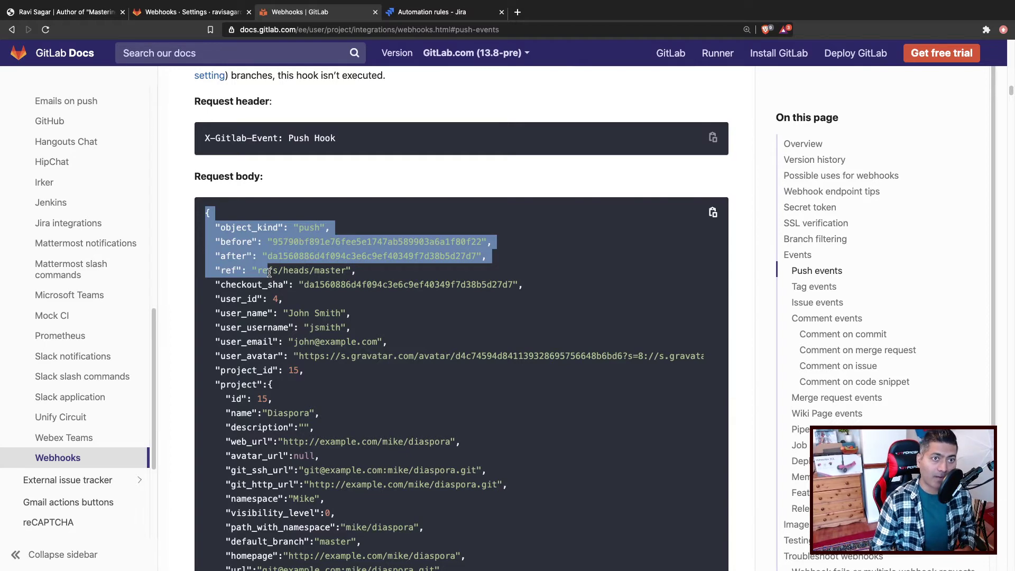
{"action": "left_click", "coordinate": [270, 273]}
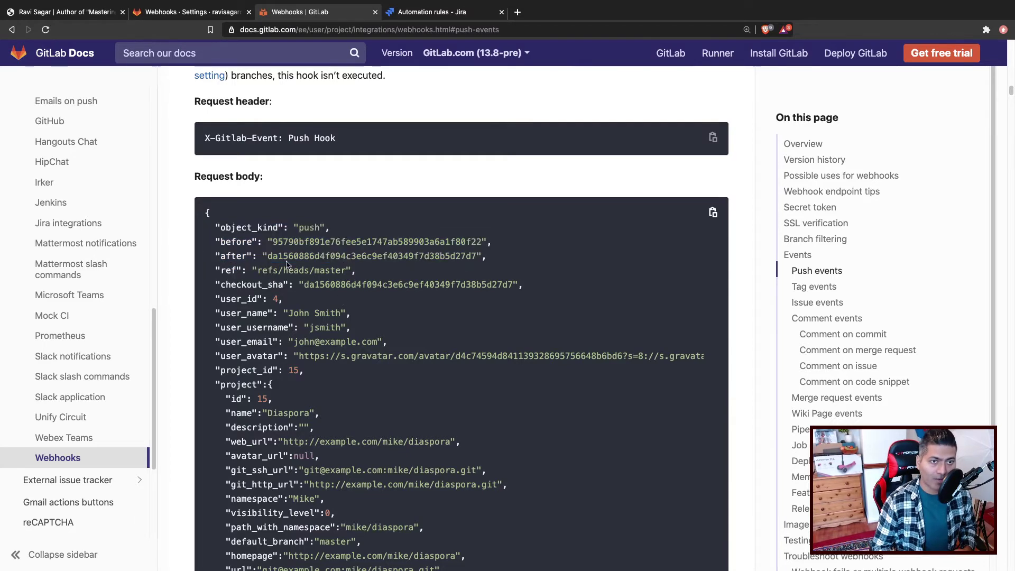
{"action": "left_click_drag", "start_coordinate": [206, 212], "coordinate": [362, 370]}
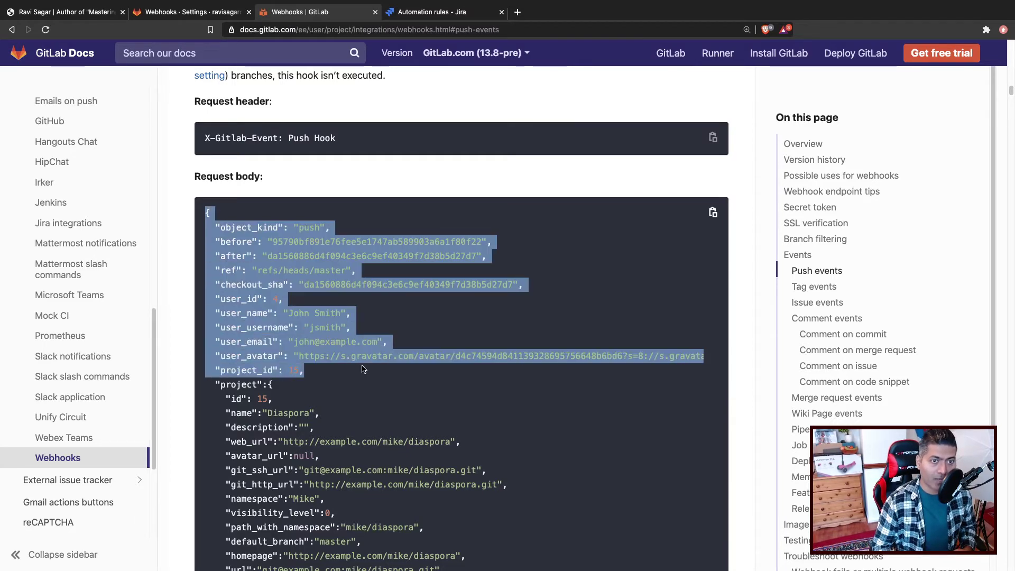
{"action": "scroll", "coordinate": [362, 369], "scroll_direction": "down", "scroll_amount": 3}
{"action": "left_click", "coordinate": [350, 227]}
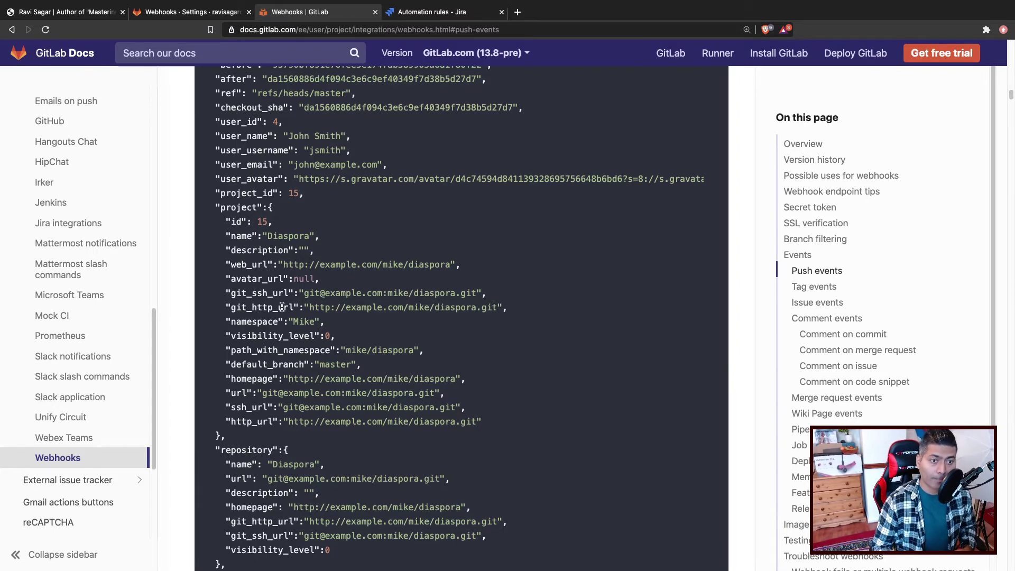
{"action": "scroll", "coordinate": [282, 307], "scroll_direction": "down", "scroll_amount": 5}
{"action": "scroll", "coordinate": [282, 307], "scroll_direction": "down", "scroll_amount": 6}
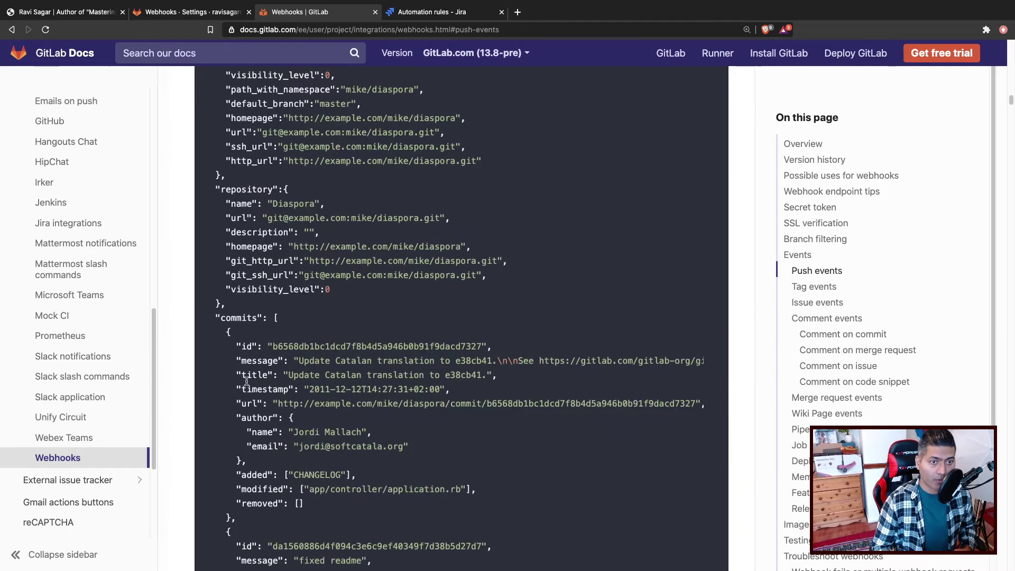
{"action": "triple_click", "coordinate": [240, 314]}
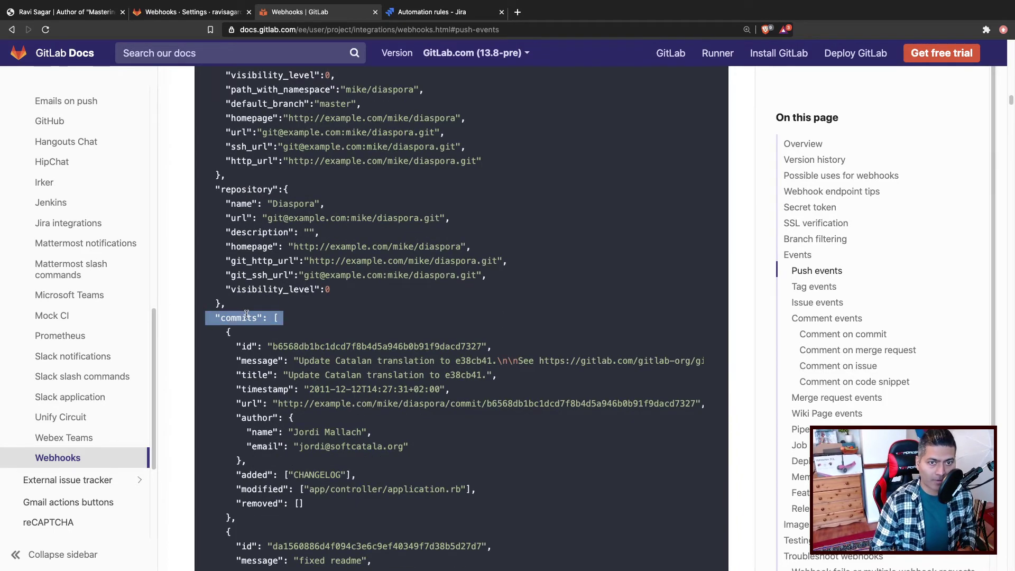
{"action": "left_click", "coordinate": [251, 347]}
{"action": "scroll", "coordinate": [251, 347], "scroll_direction": "up", "scroll_amount": 10}
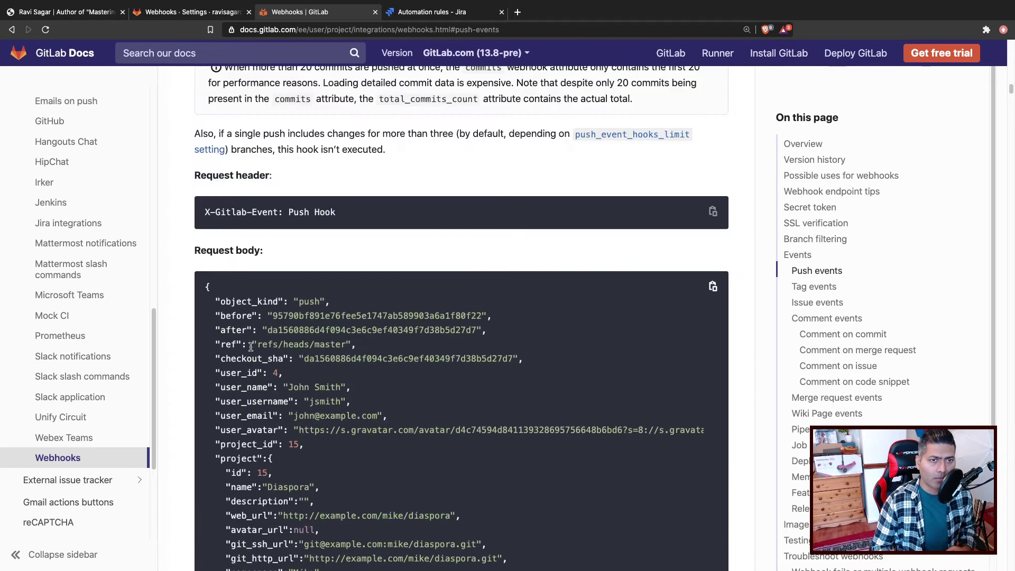
{"action": "scroll", "coordinate": [251, 347], "scroll_direction": "down", "scroll_amount": 3}
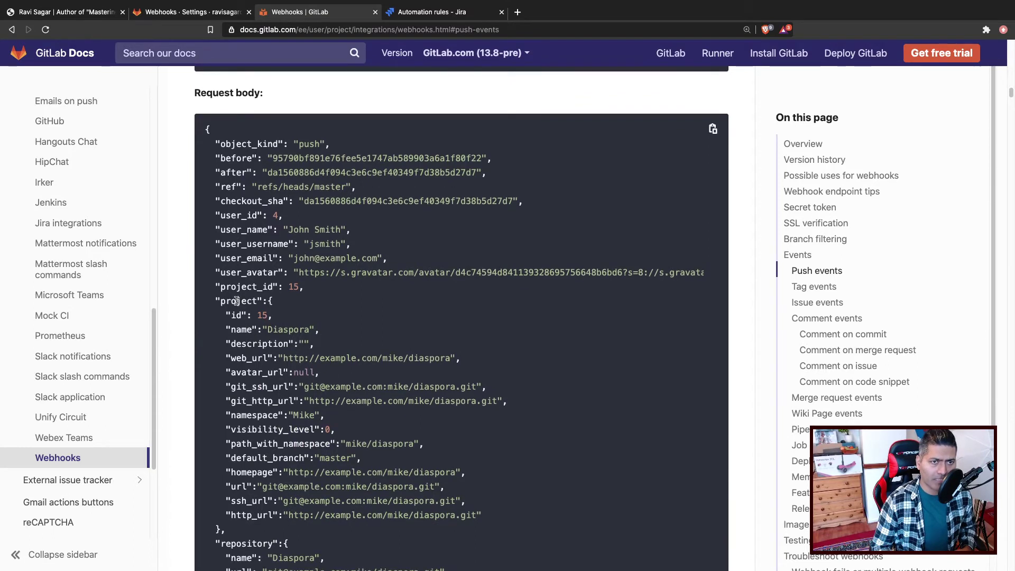
{"action": "double_click", "coordinate": [237, 301]}
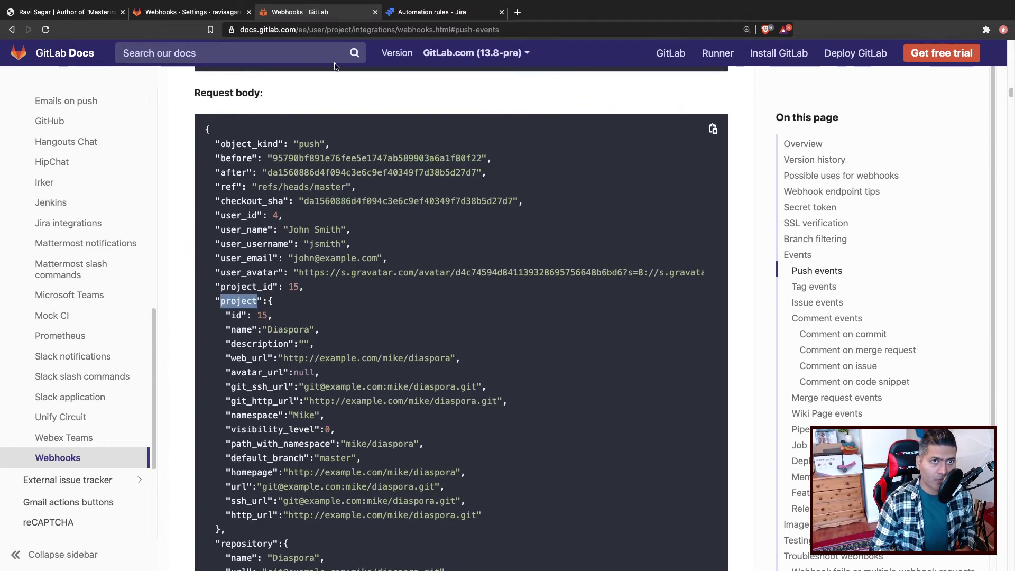
- Return to the Jira rule and change the issue summary to "Issue created from {{webhook.}}"
{"action": "left_click", "coordinate": [432, 16]}
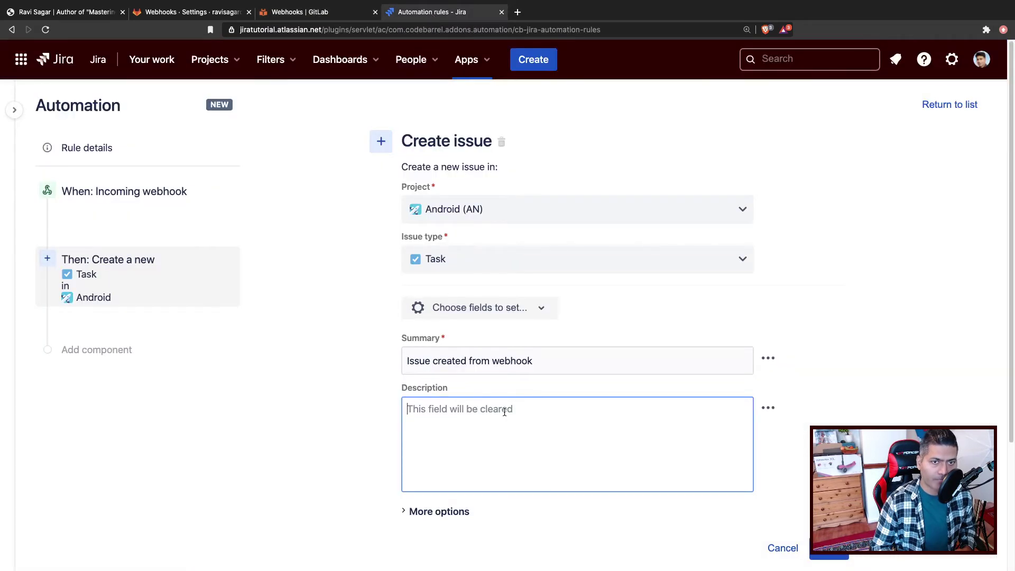
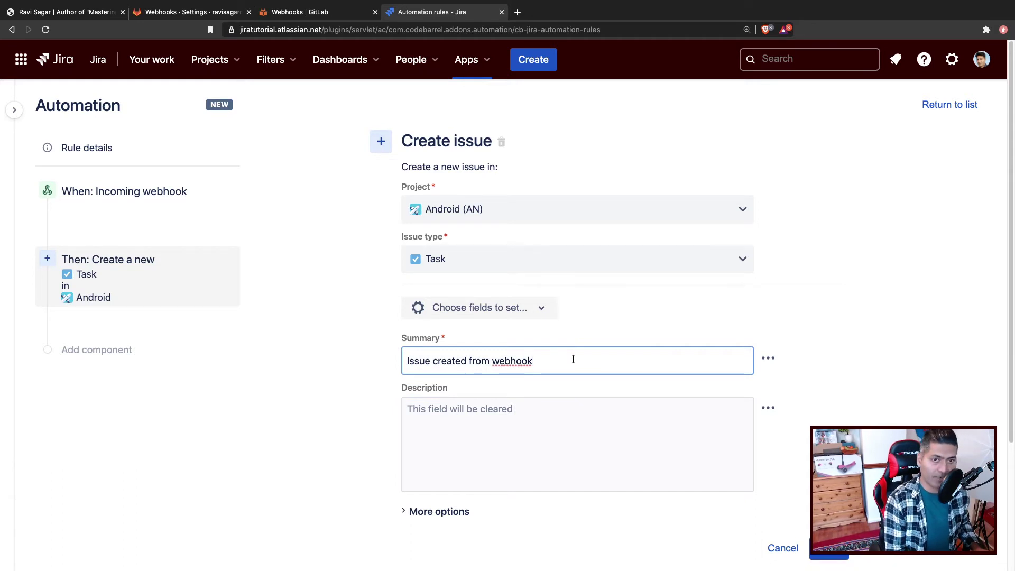
{"action": "type", "text": "}}"}
{"action": "key", "text": "alt+Left"}
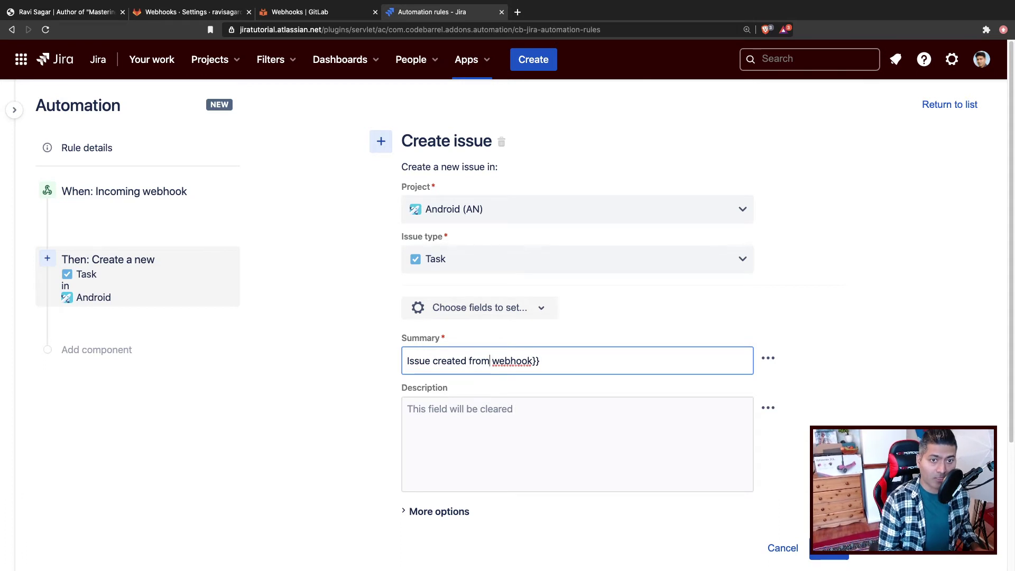
{"action": "type", "text": "{{"}
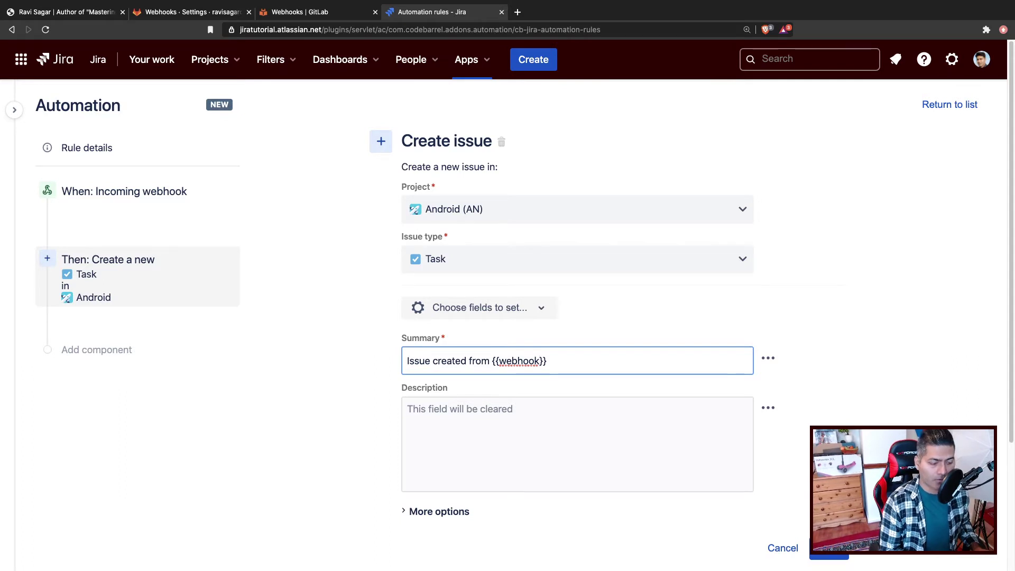
{"action": "type", "text": "."}
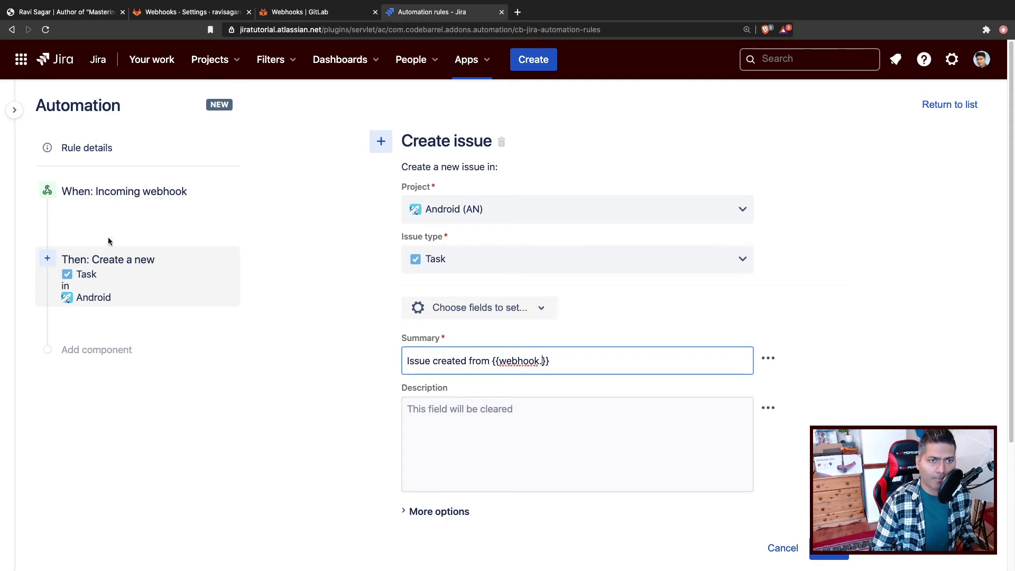
- Check the incoming webhook trigger's help on additional data for the webhookData smart-value notation, and return to the Create issue action
{"action": "left_click", "coordinate": [121, 192]}
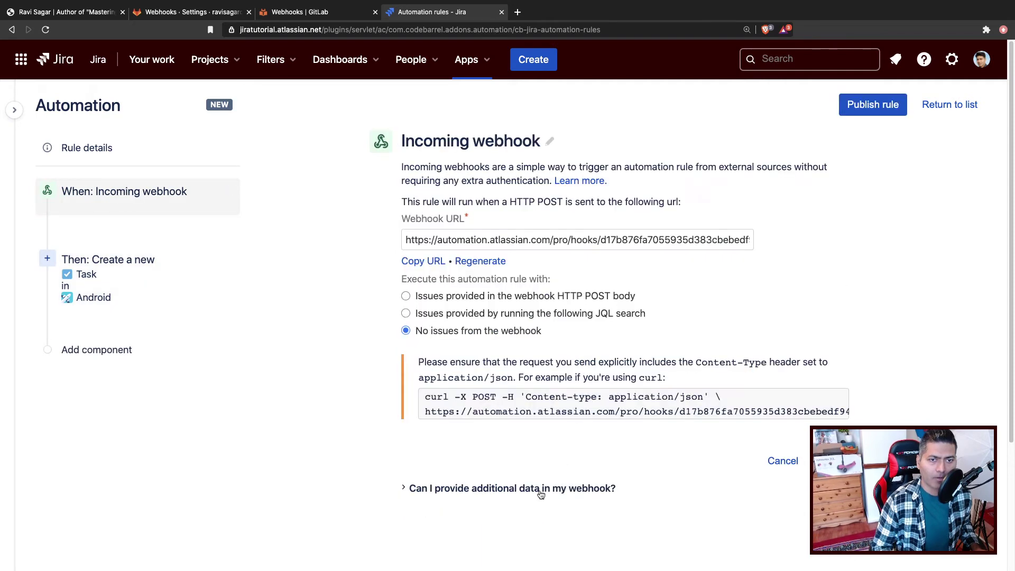
{"action": "left_click", "coordinate": [520, 490]}
{"action": "scroll", "coordinate": [586, 422], "scroll_direction": "down", "scroll_amount": 5}
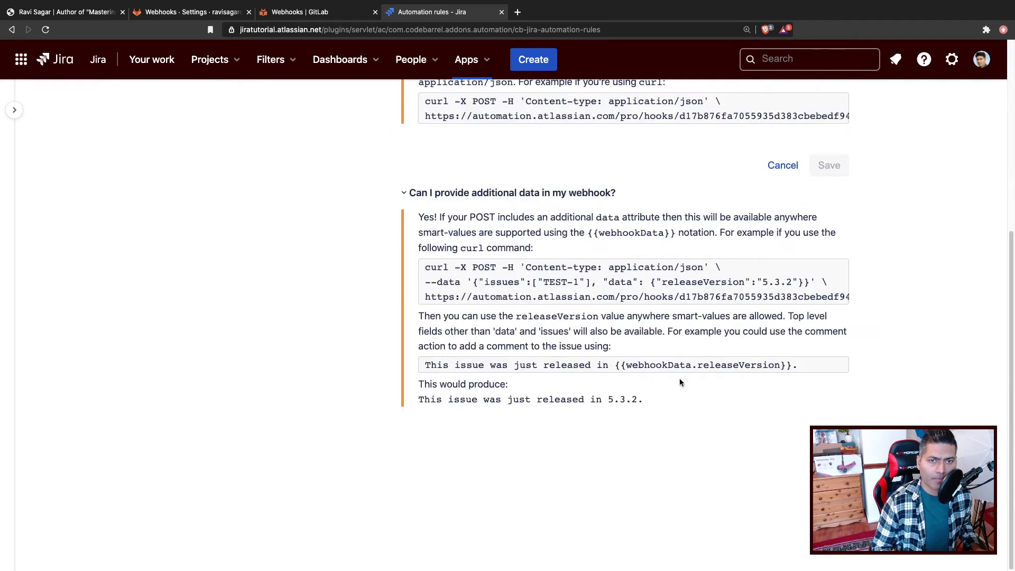
{"action": "left_click_drag", "start_coordinate": [692, 365], "coordinate": [633, 363]}
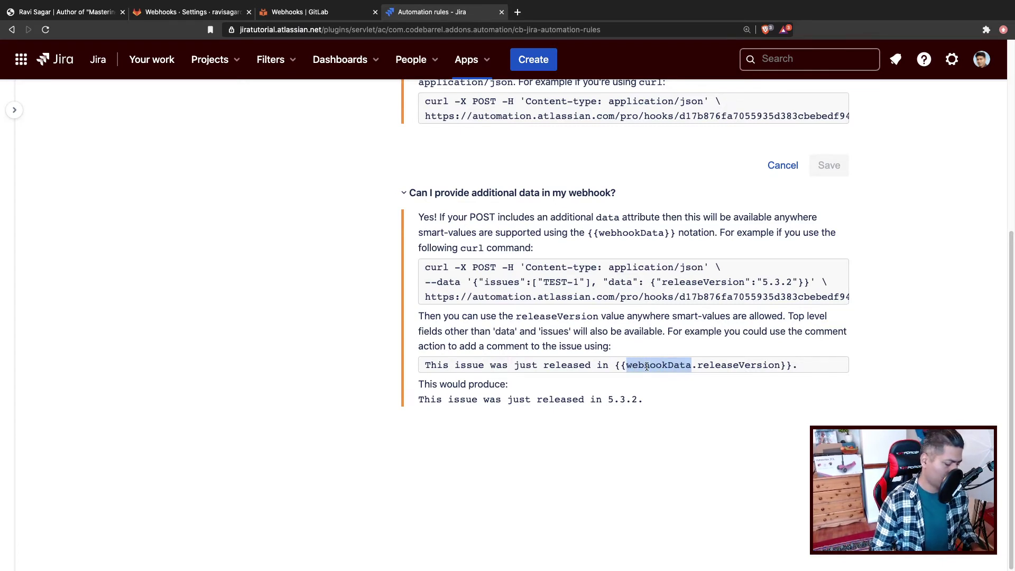
{"action": "scroll", "coordinate": [72, 331], "scroll_direction": "up", "scroll_amount": 7}
{"action": "left_click", "coordinate": [74, 274]}
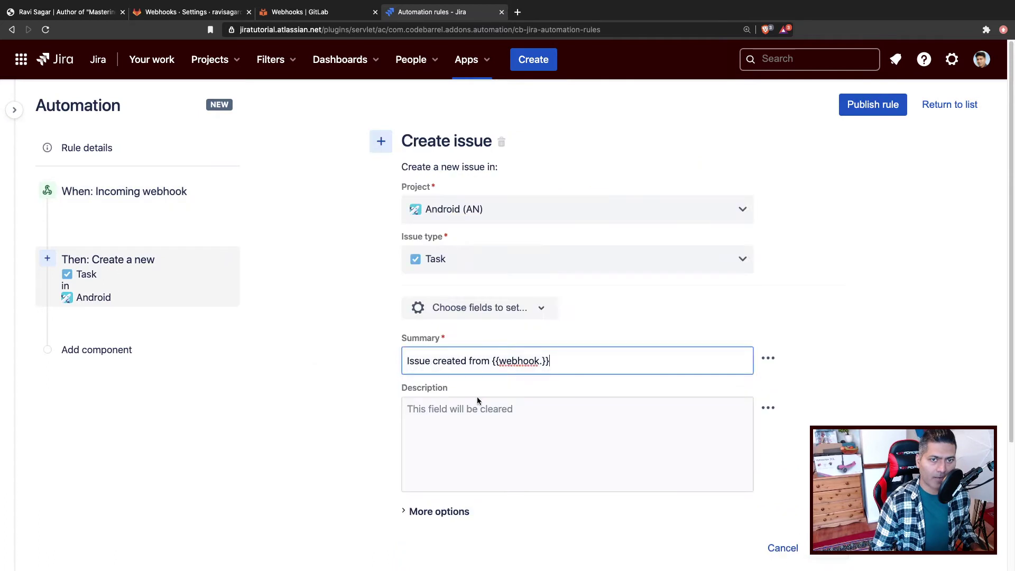
- Replace the smart value at the end of the issue summary with {{webhookData}}
{"action": "left_click_drag", "start_coordinate": [591, 362], "coordinate": [492, 361]}
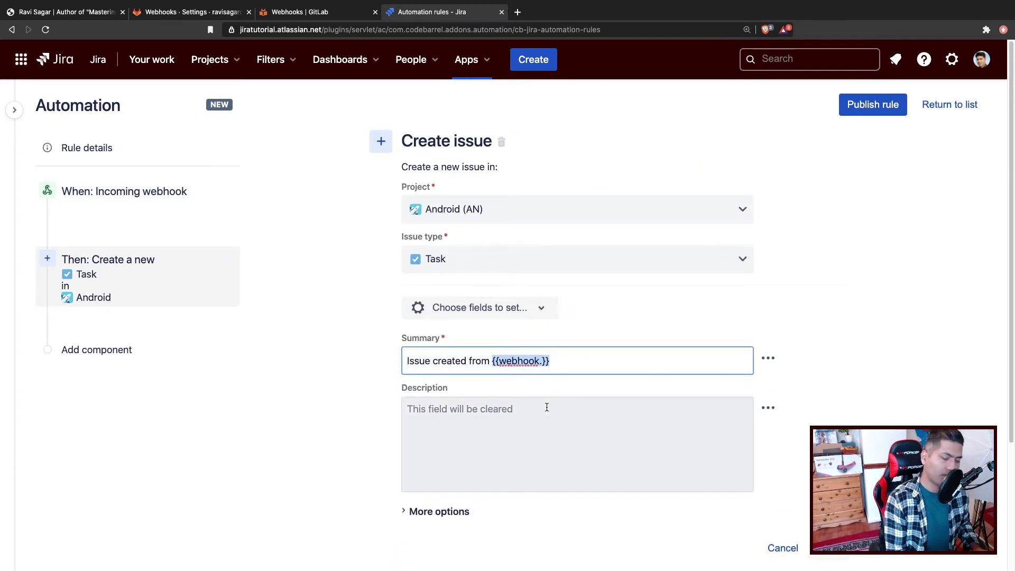
{"action": "type", "text": "{{"}
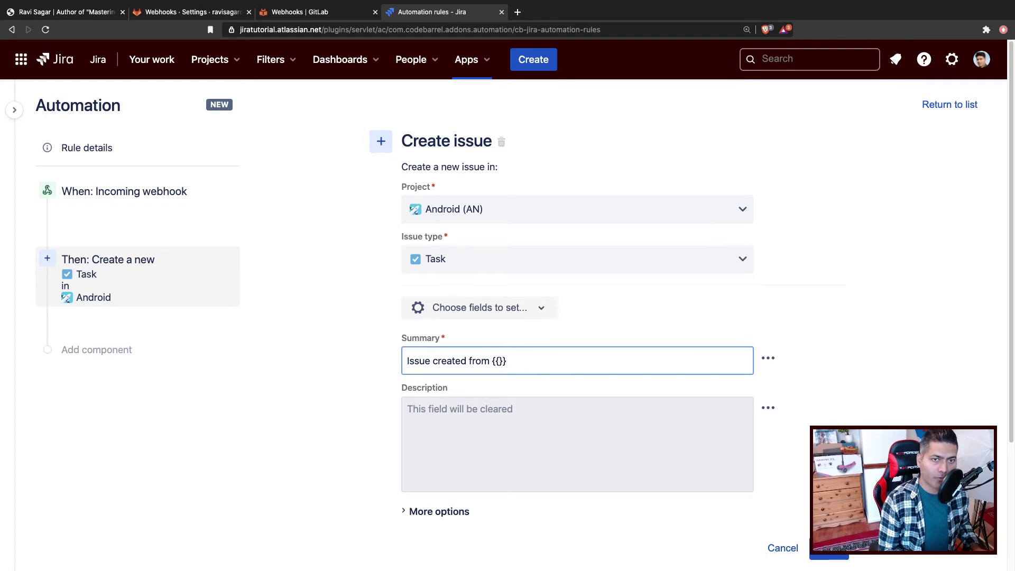
{"action": "type", "text": "webhookData"}
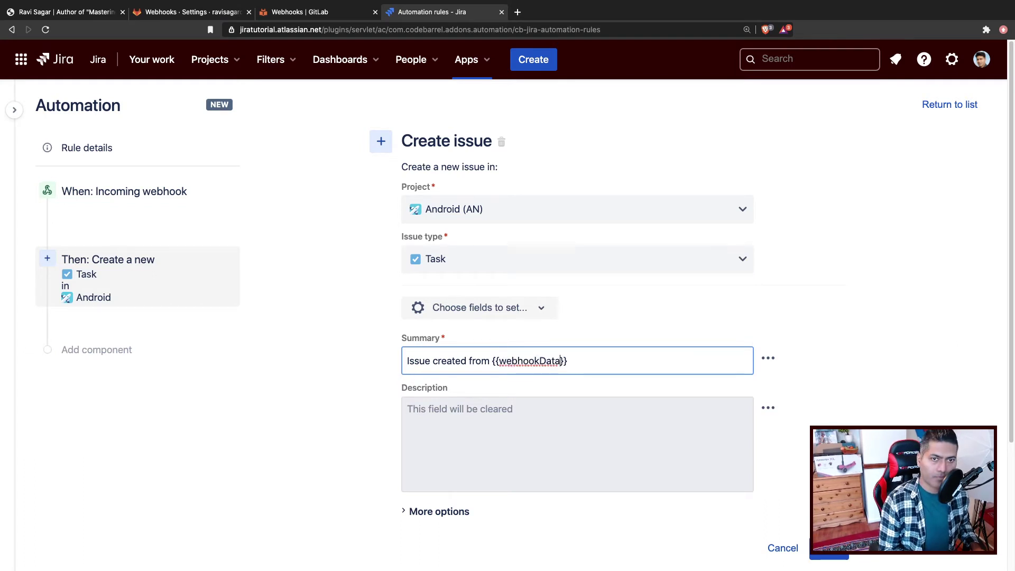
- Look up the repository name key in the GitLab push event body and extend the summary's smart value to {{webhookData.repository.name}}
{"action": "left_click", "coordinate": [307, 11]}
{"action": "scroll", "coordinate": [366, 403], "scroll_direction": "down", "scroll_amount": 3}
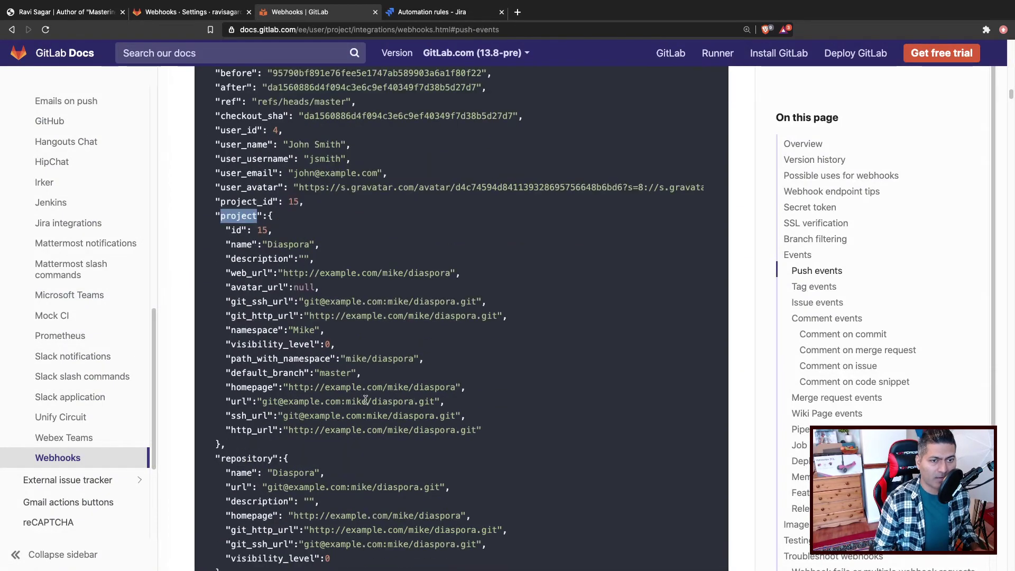
{"action": "double_click", "coordinate": [247, 459]}
{"action": "double_click", "coordinate": [239, 473]}
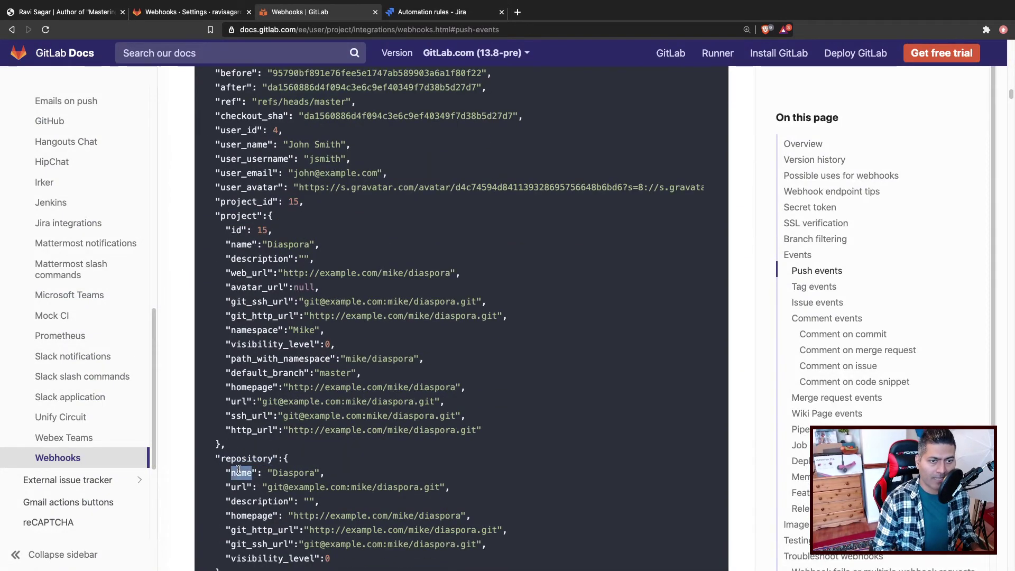
{"action": "left_click", "coordinate": [436, 13]}
{"action": "type", "text": ".repositort"}
{"action": "key", "text": "BackSpace"}
{"action": "type", "text": "y.name"}
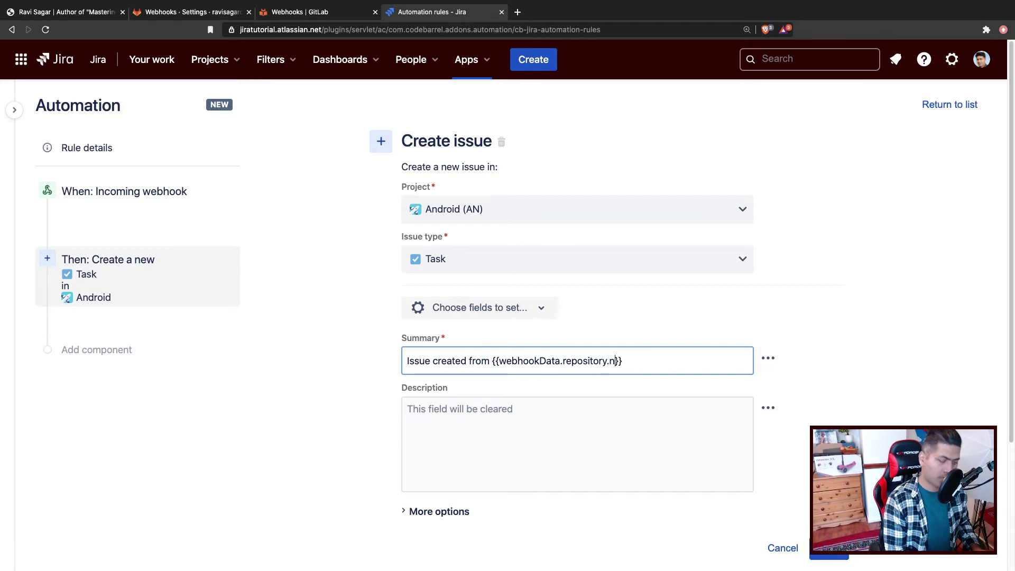
- Copy the summary's smart value into the description and label it, giving "Repository name: {{webhookData.repository.name}}"
{"action": "left_click", "coordinate": [471, 435]}
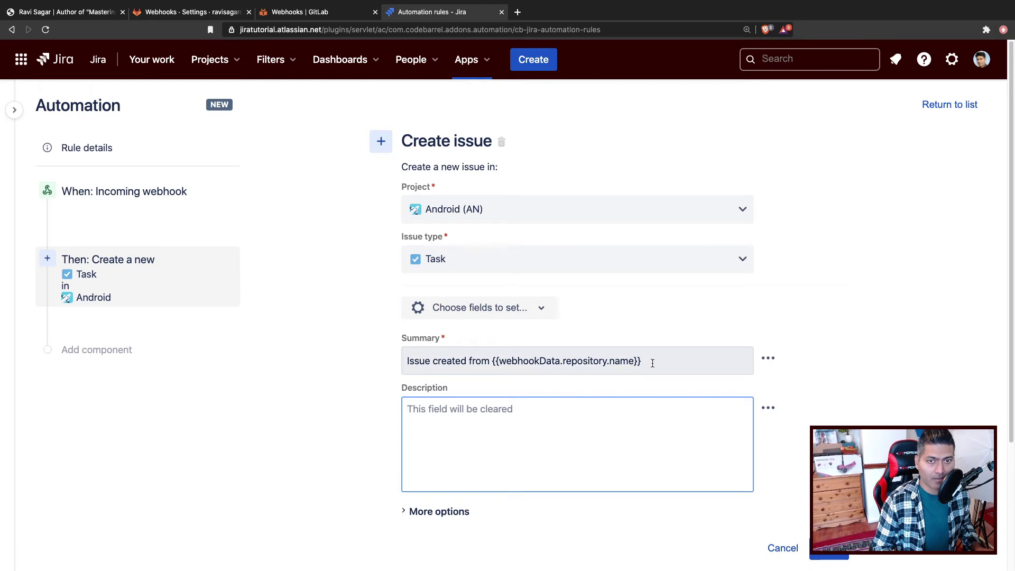
{"action": "left_click_drag", "start_coordinate": [654, 362], "coordinate": [494, 363]}
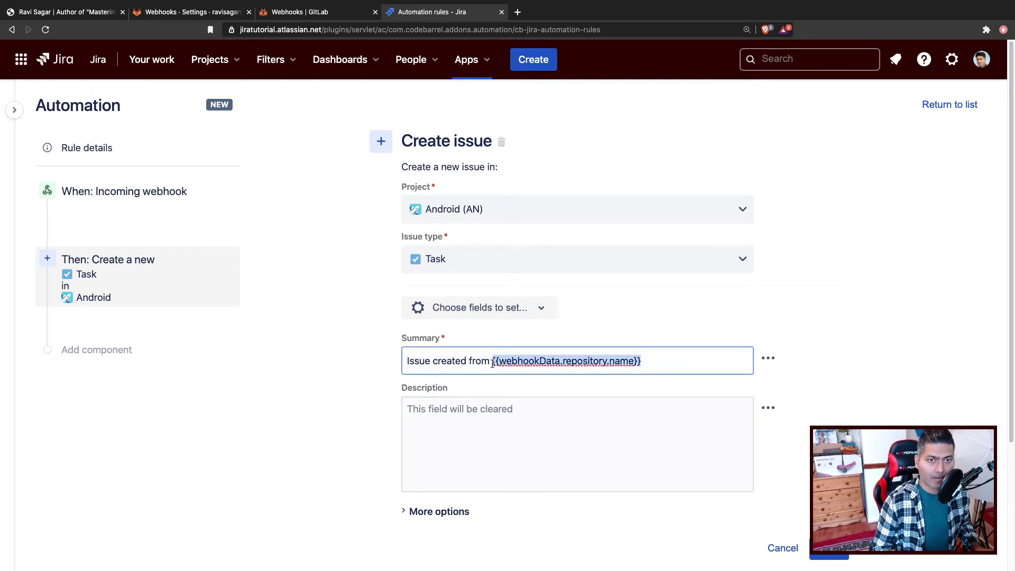
{"action": "left_click", "coordinate": [467, 421]}
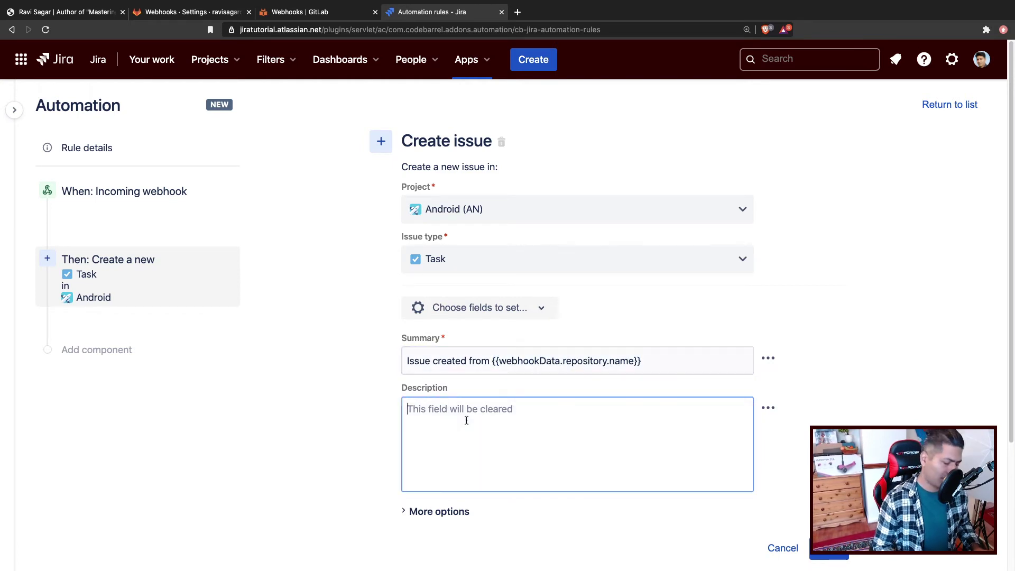
{"action": "type", "text": "{{webhookData.repository.name}}"}
{"action": "key", "text": "Home"}
{"action": "type", "text": "Reposi"}
{"action": "type", "text": "tory name"}
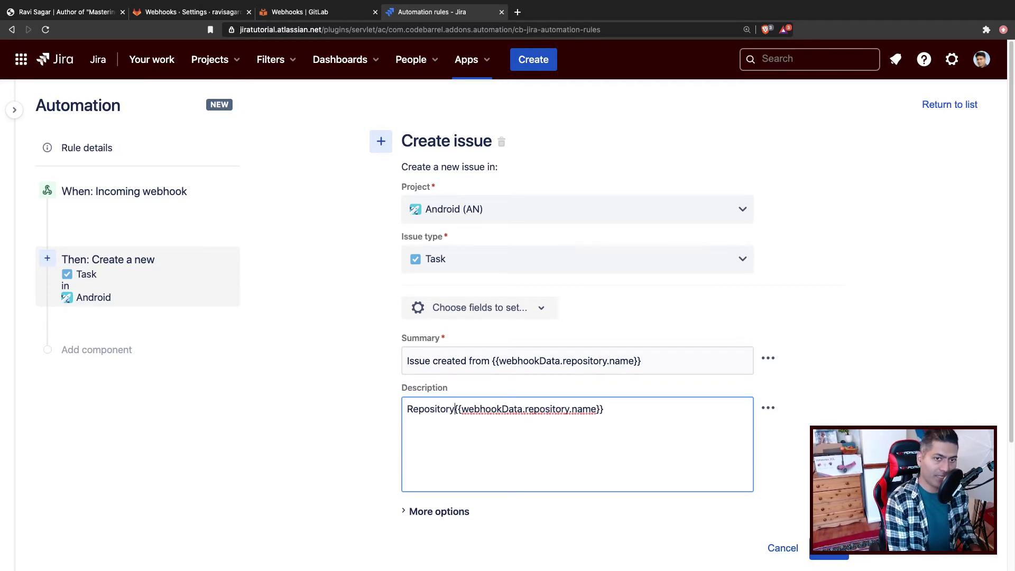
{"action": "type", "text": ":"}
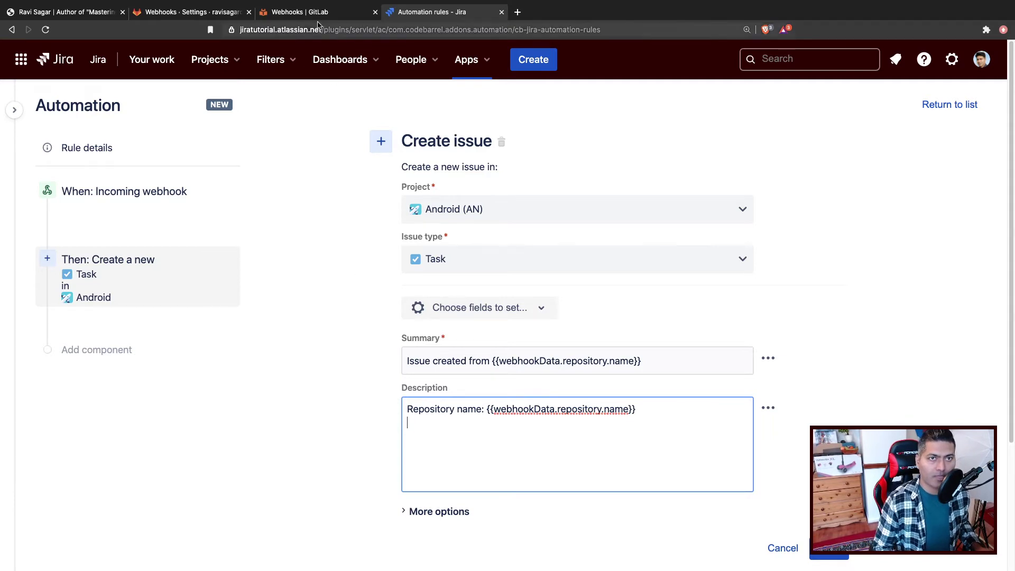
- Check the repository object's keys in the GitLab push event documentation and return to the Jira rule
{"action": "left_click", "coordinate": [300, 12]}
{"action": "scroll", "coordinate": [435, 374], "scroll_direction": "down", "scroll_amount": 1}
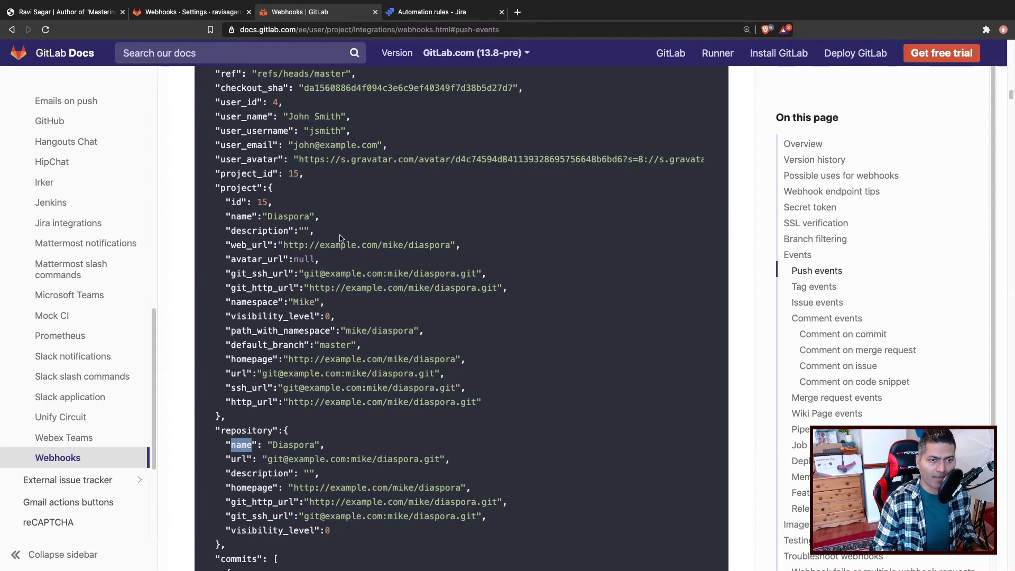
{"action": "left_click", "coordinate": [442, 14]}
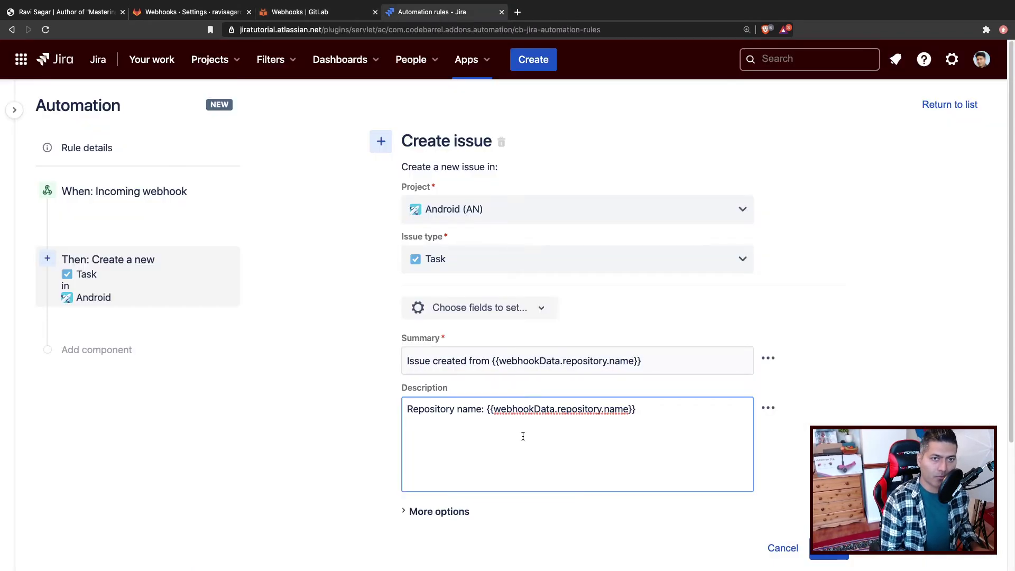
- Duplicate the description's smart value below the repository name line and change the copy to {{webhookData.repository.url}}
{"action": "key", "text": "alt+shift+Left"}
{"action": "key", "text": "alt+shift+Left"}
{"action": "key", "text": "alt+shift+Left"}
{"action": "key", "text": "alt+shift+Left"}
{"action": "key", "text": "super+c"}
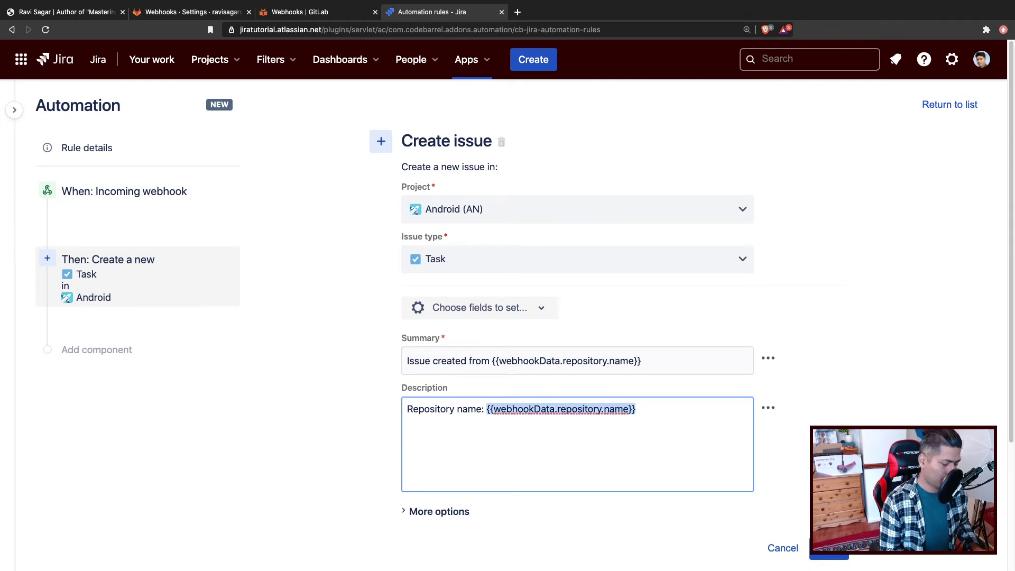
{"action": "key", "text": "Right"}
{"action": "key", "text": "Return"}
{"action": "key", "text": "super+v"}
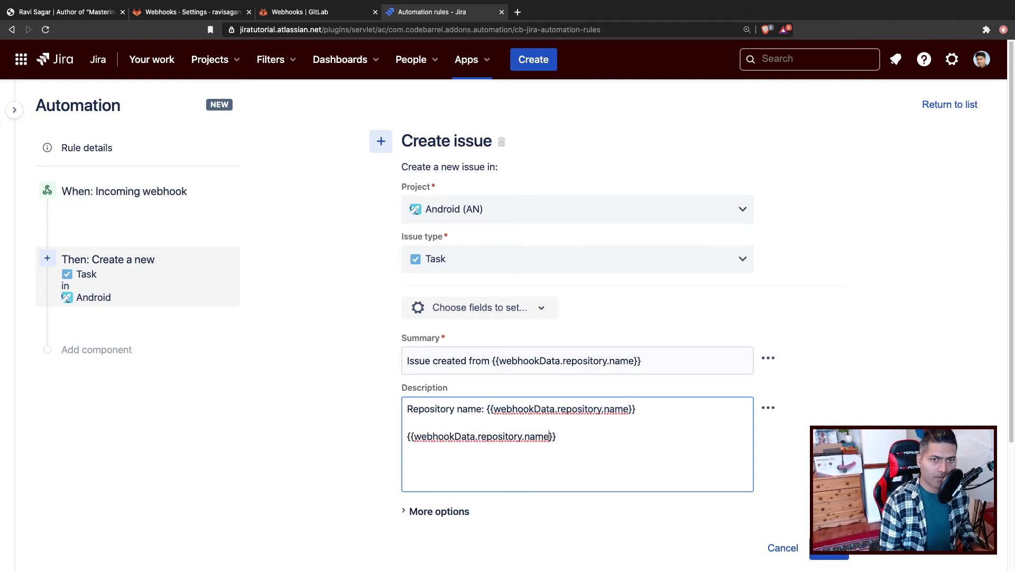
{"action": "key", "text": "Left"}
{"action": "key", "text": "Left"}
{"action": "key", "text": "BackSpace"}
{"action": "key", "text": "BackSpace"}
{"action": "key", "text": "BackSpace"}
{"action": "key", "text": "BackSpace"}
{"action": "type", "text": "url"}
- Label the second smart value in the description "Repository url:" and remove the blank line above it
{"action": "left_click", "coordinate": [408, 423]}
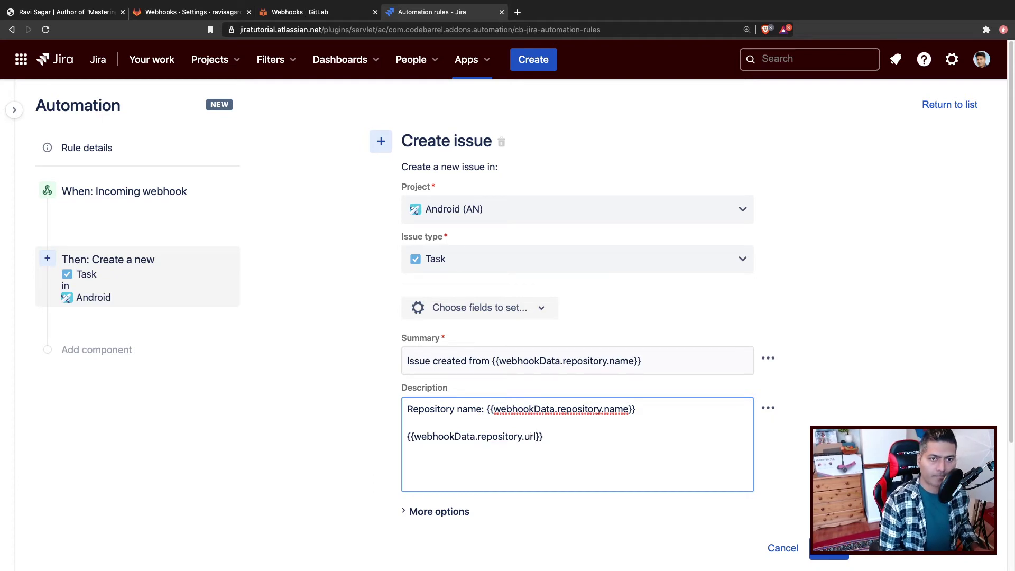
{"action": "type", "text": "Repository"}
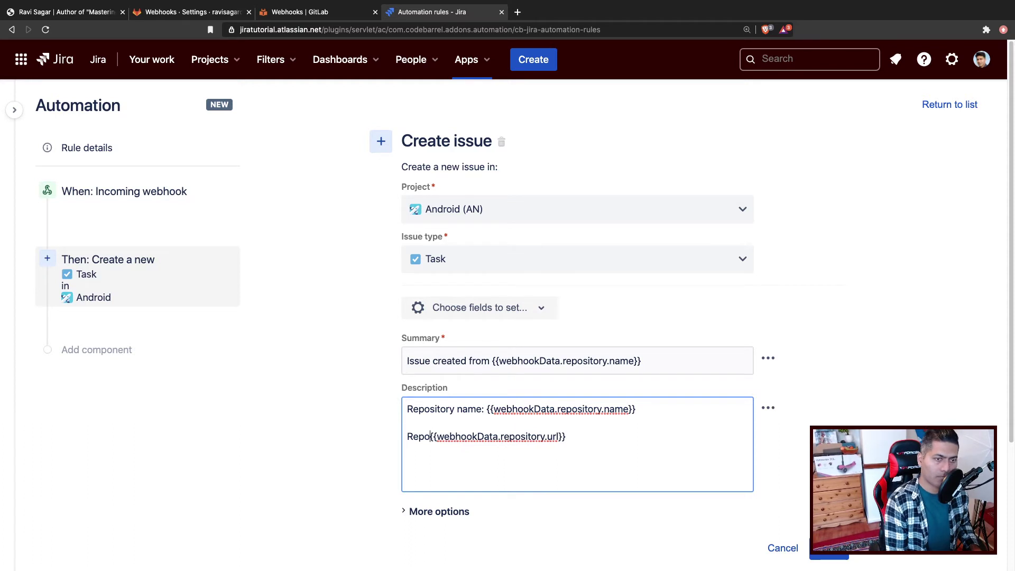
{"action": "type", "text": " url"}
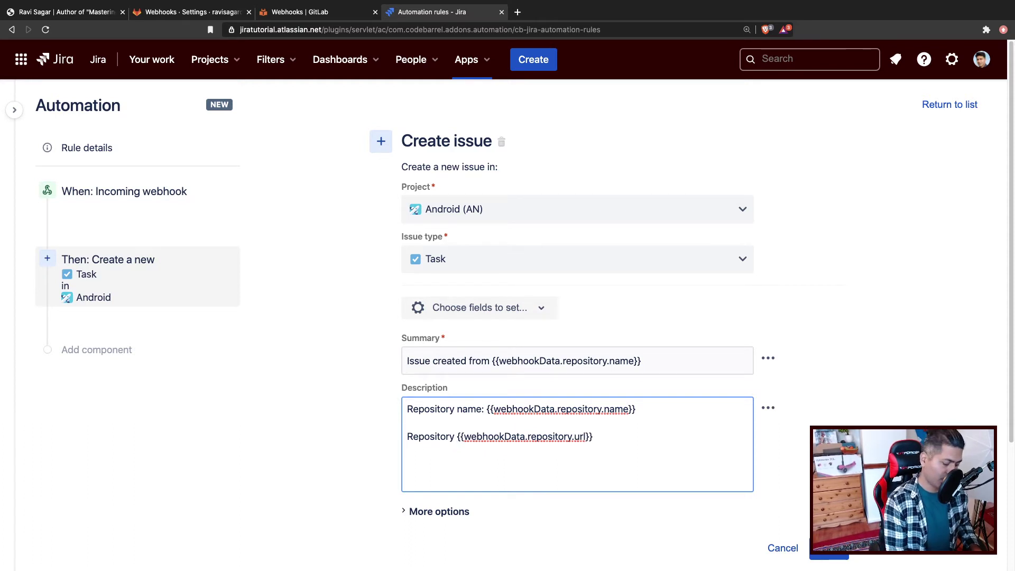
{"action": "type", "text": ":"}
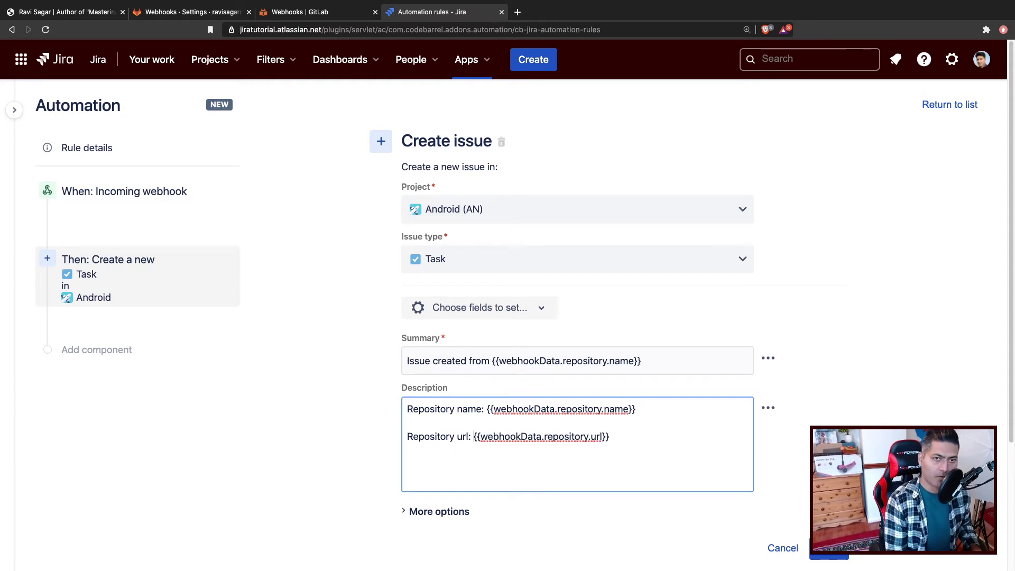
{"action": "key", "text": "Delete"}
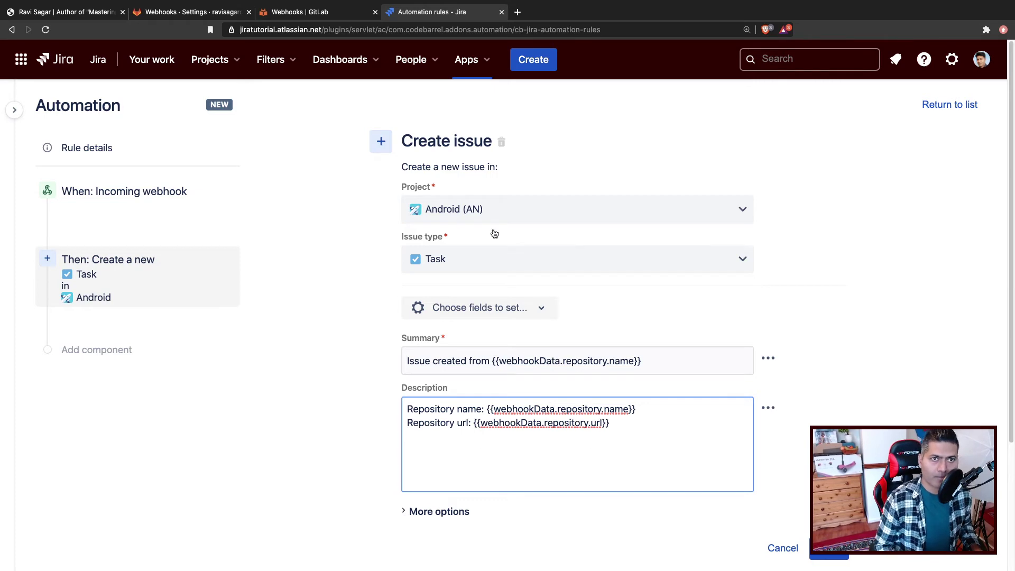
- Examine the commits array and the top-level fields of the push event request body in the GitLab documentation
{"action": "left_click", "coordinate": [317, 11]}
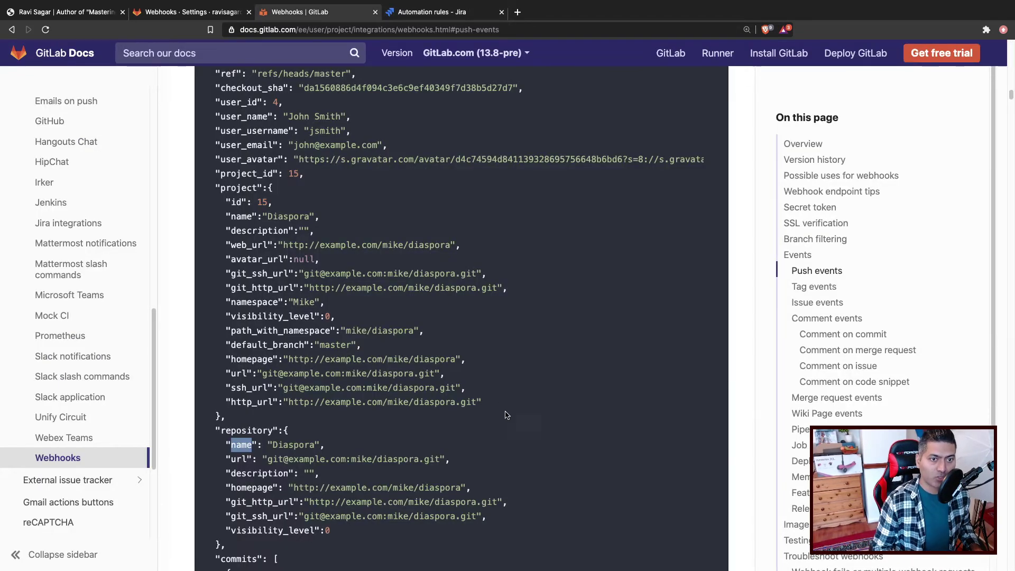
{"action": "scroll", "coordinate": [503, 447], "scroll_direction": "down", "scroll_amount": 3}
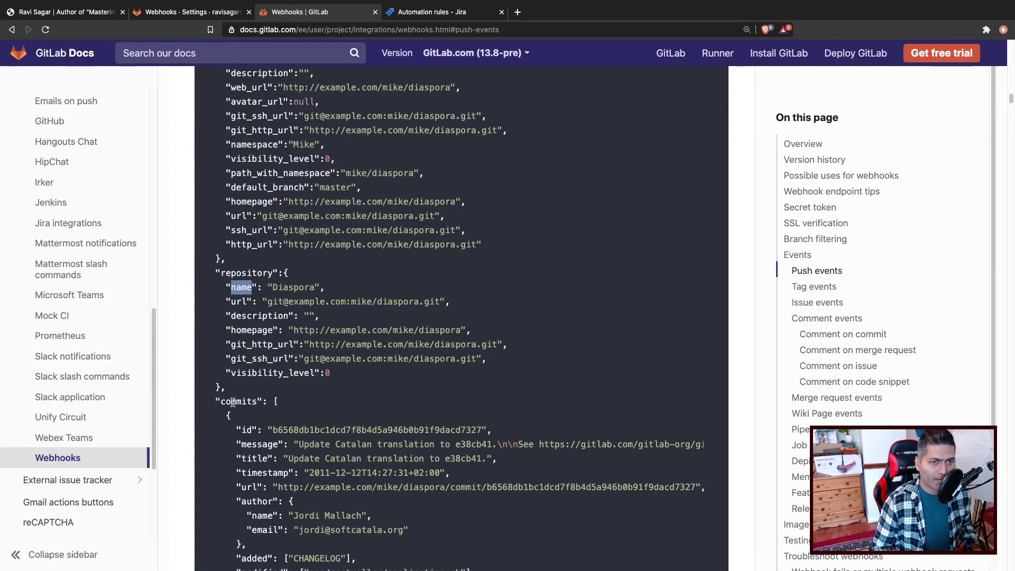
{"action": "scroll", "coordinate": [233, 402], "scroll_direction": "down", "scroll_amount": 2}
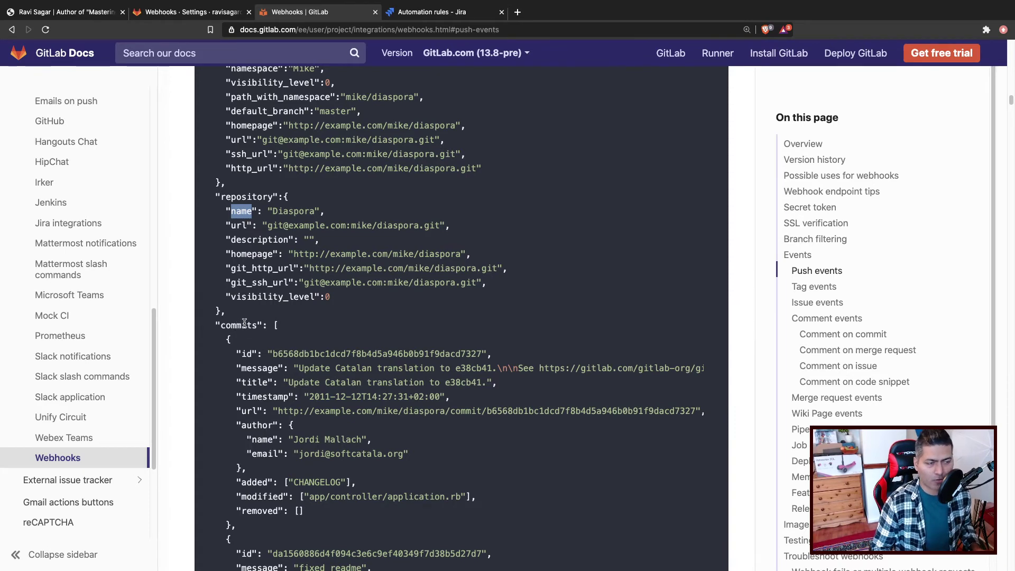
{"action": "scroll", "coordinate": [267, 347], "scroll_direction": "down", "scroll_amount": 8}
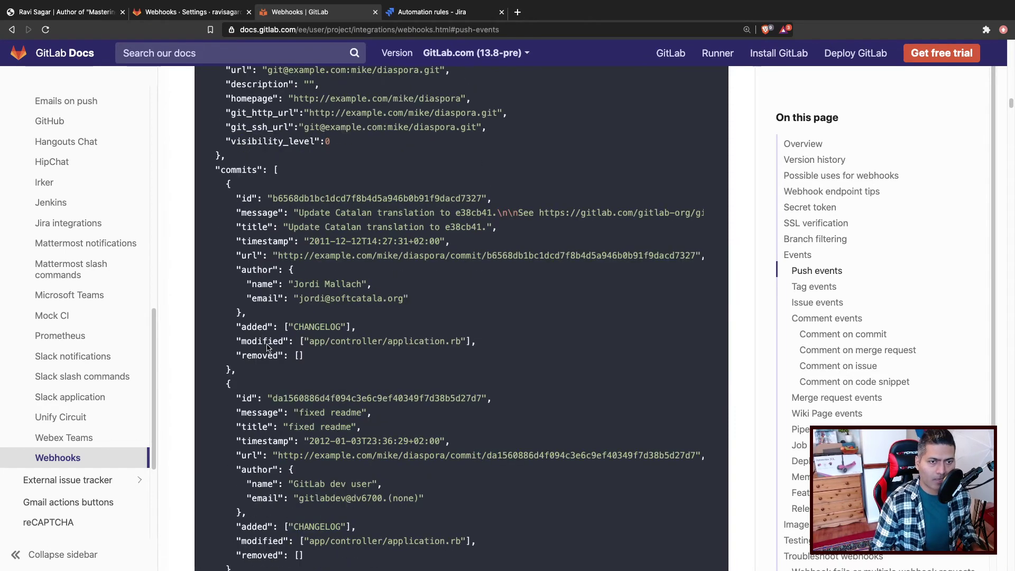
{"action": "scroll", "coordinate": [267, 348], "scroll_direction": "up", "scroll_amount": 20}
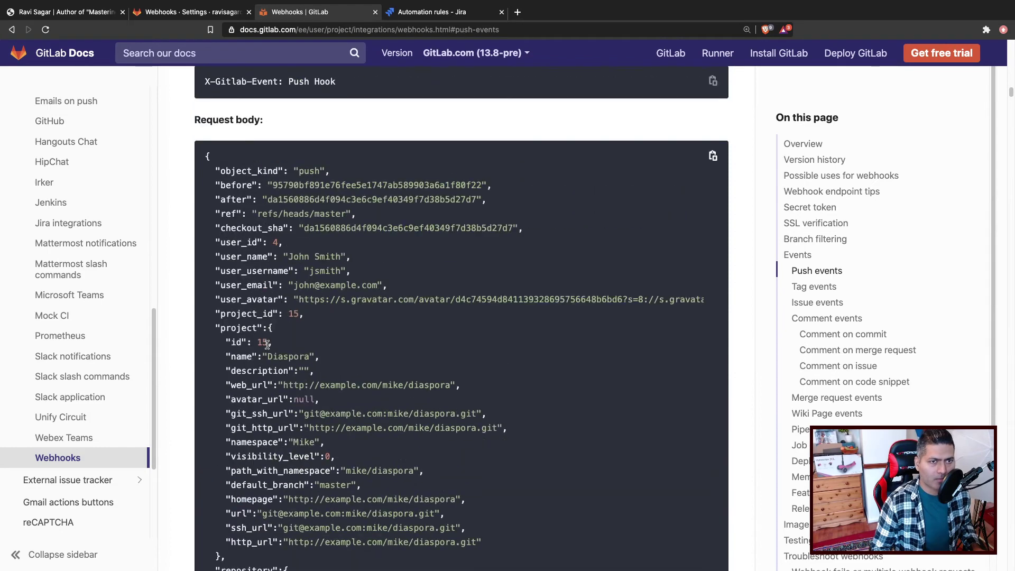
{"action": "scroll", "coordinate": [303, 356], "scroll_direction": "up", "scroll_amount": 1}
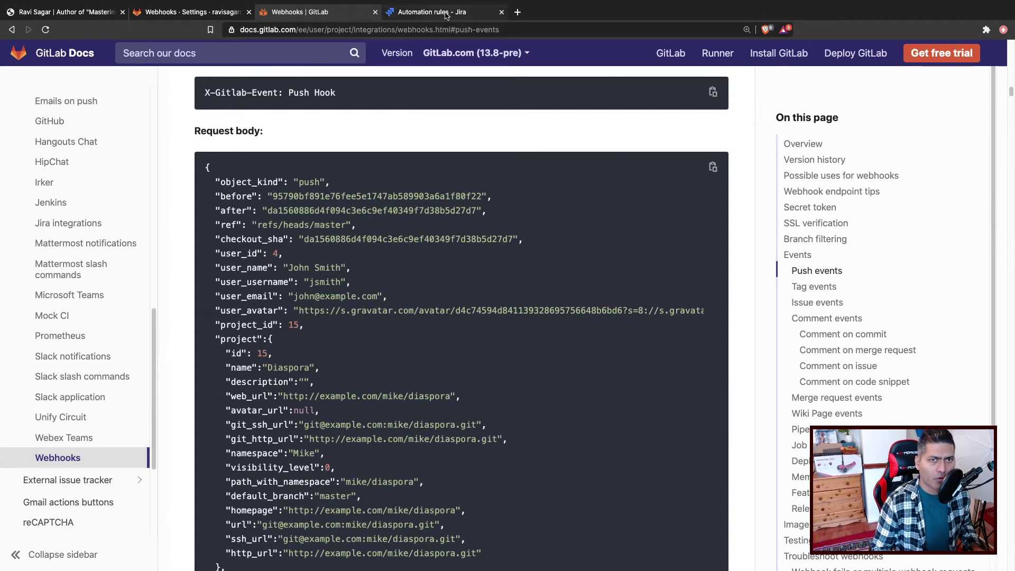
- Return to the Jira rule and save the Create issue action
{"action": "key", "text": "ctrl+Tab"}
{"action": "left_click", "coordinate": [830, 553]}
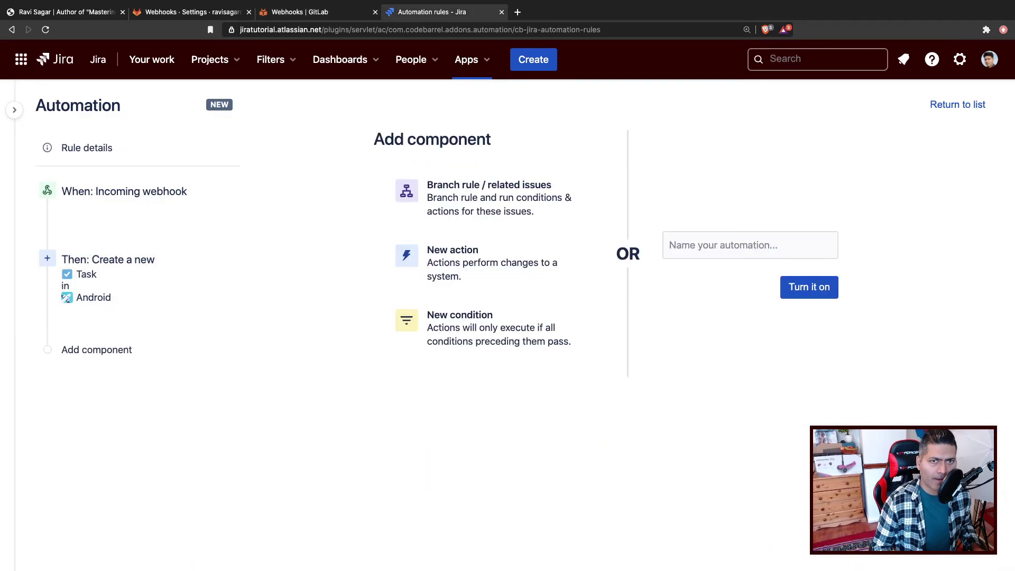
{"action": "left_click", "coordinate": [730, 242]}
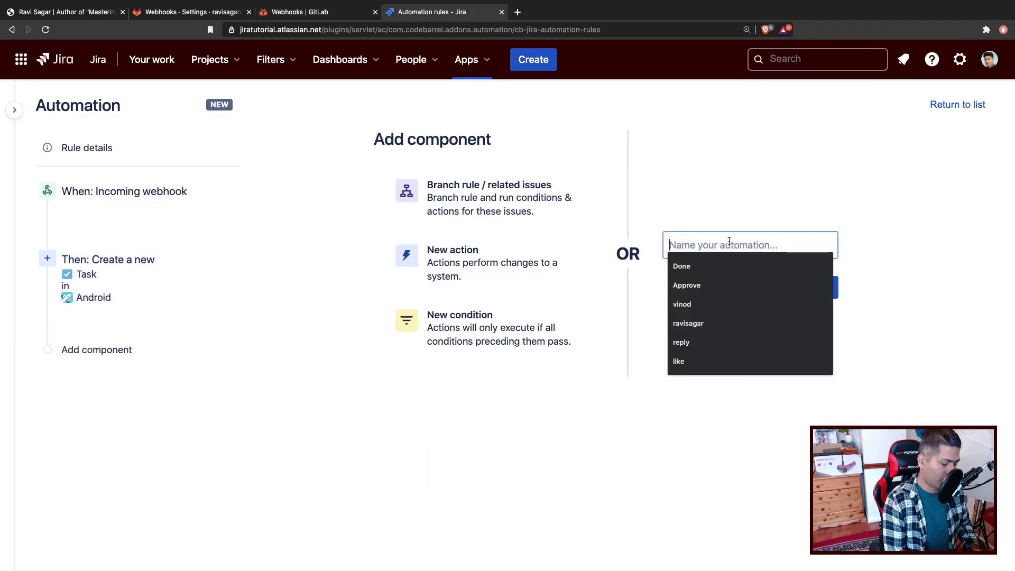
{"action": "type", "text": "gitlab"}
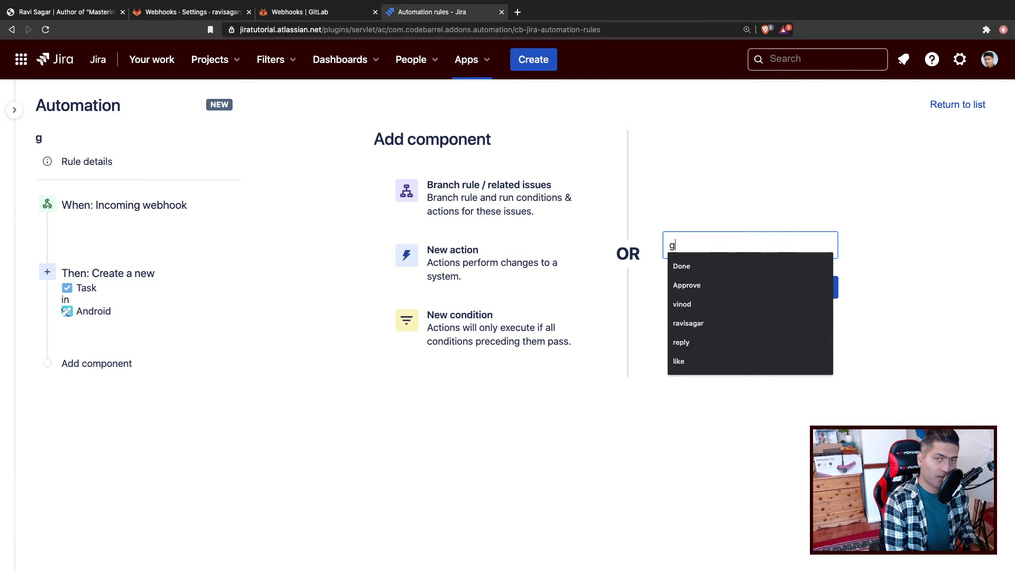
{"action": "key", "text": "BackSpace"}
{"action": "key", "text": "BackSpace"}
{"action": "key", "text": "BackSpace"}
{"action": "key", "text": "BackSpace"}
{"action": "key", "text": "BackSpace"}
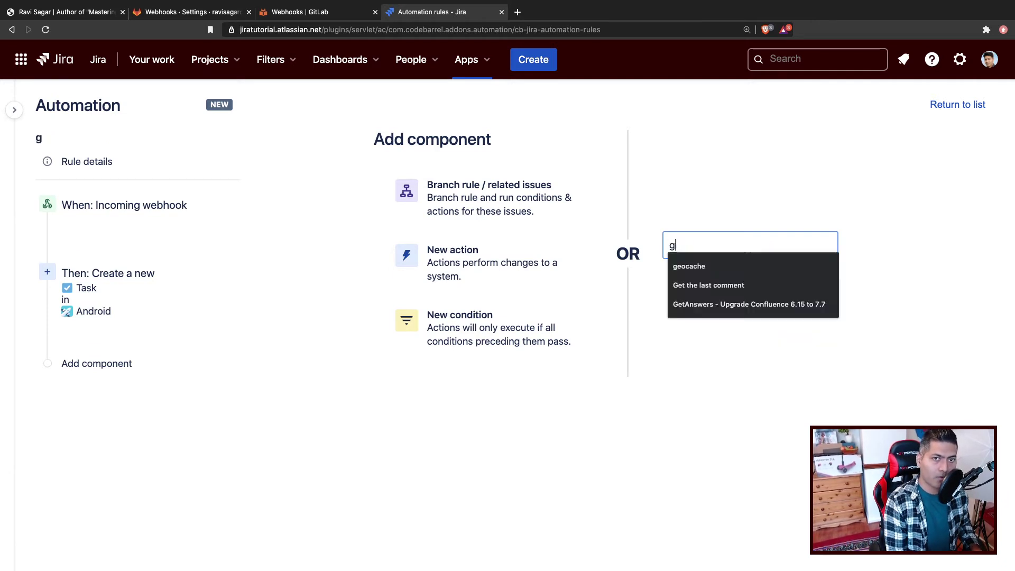
{"action": "key", "text": "BackSpace"}
- Name the automation rule "webhook-gitlab-push" and turn it on
{"action": "type", "text": "we"}
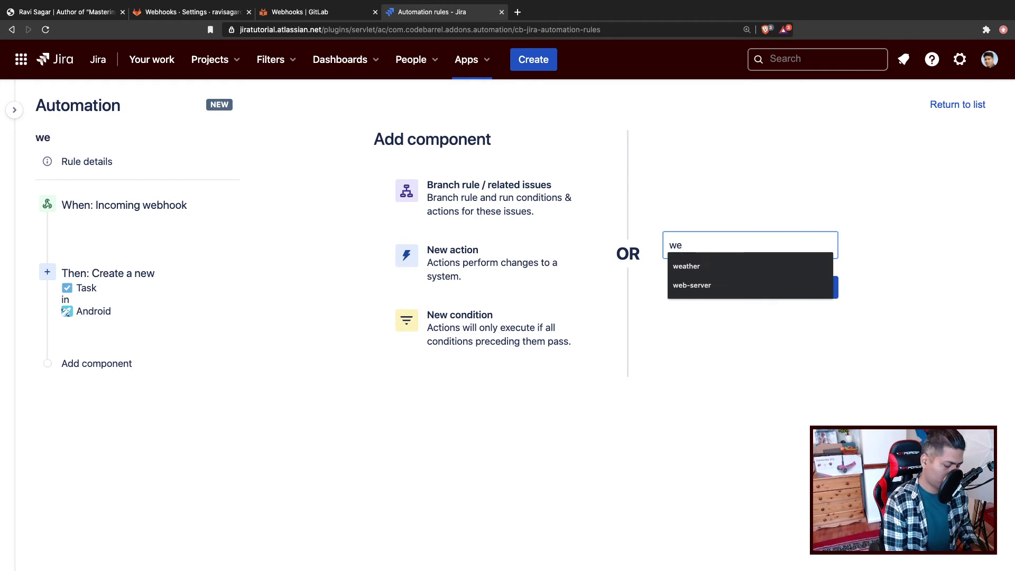
{"action": "type", "text": "bhook-g"}
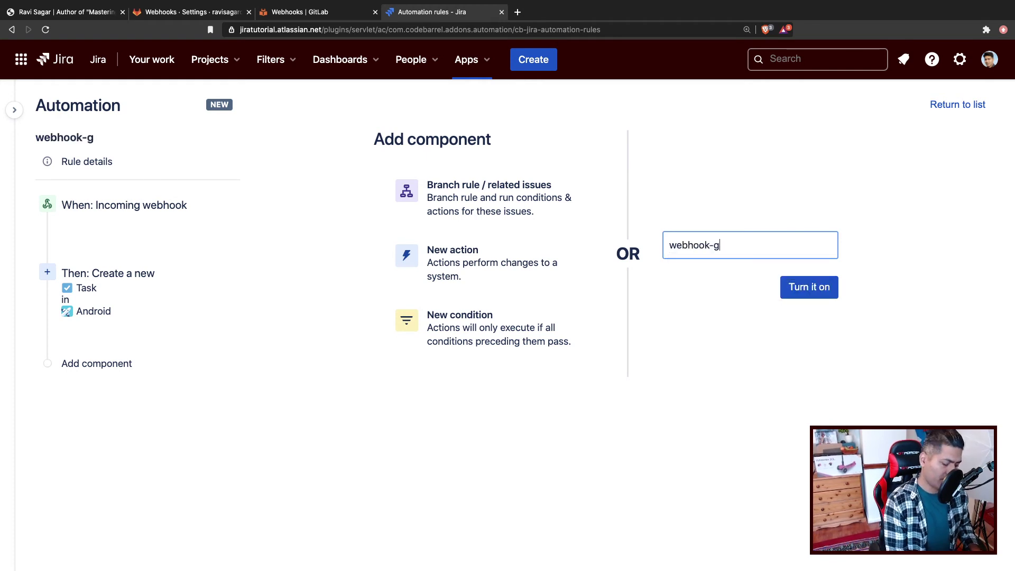
{"action": "type", "text": "itlab-push"}
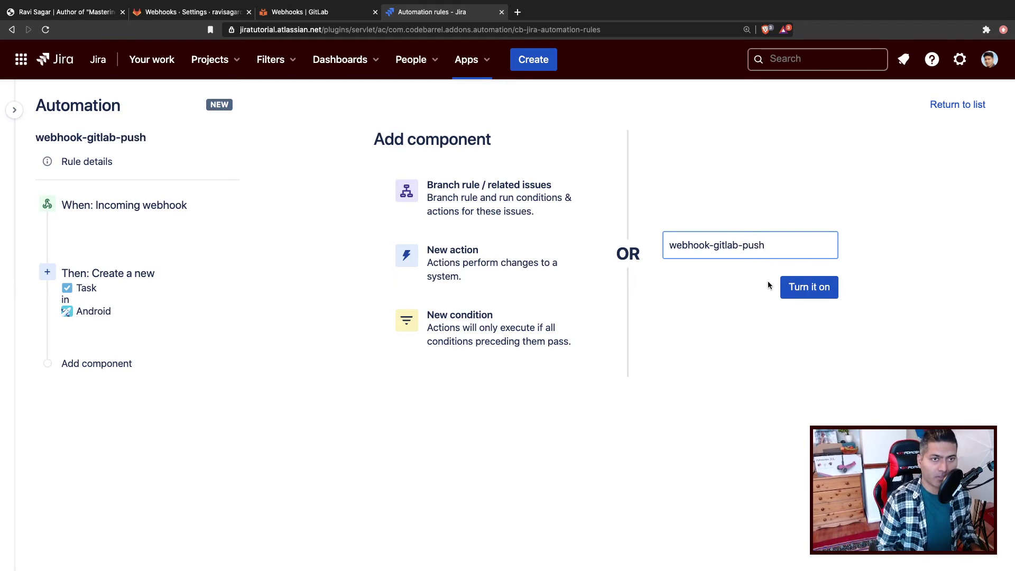
{"action": "left_click", "coordinate": [804, 291]}
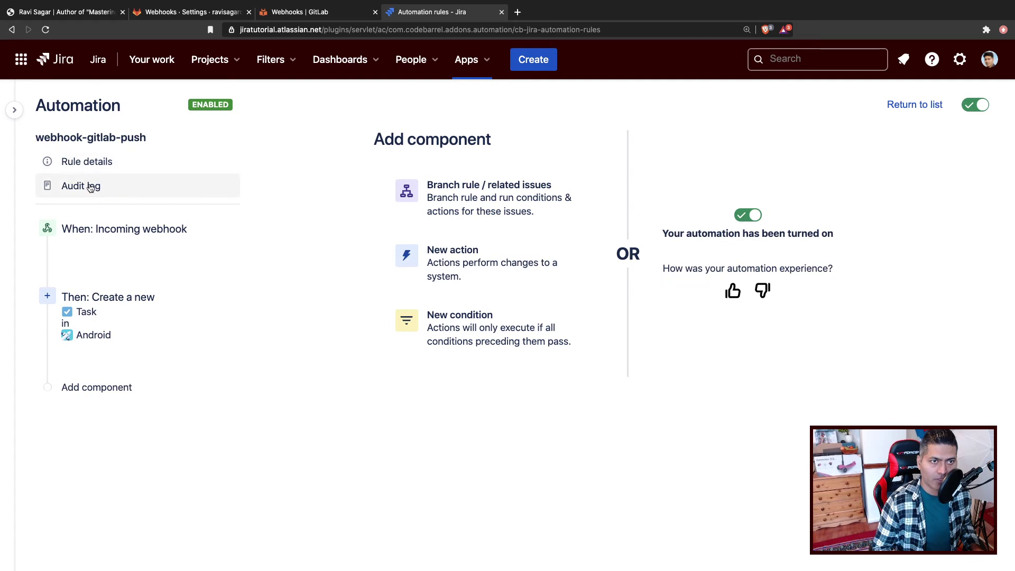
- Open the audit log of the webhook-gitlab-push rule
{"action": "left_click", "coordinate": [88, 189]}
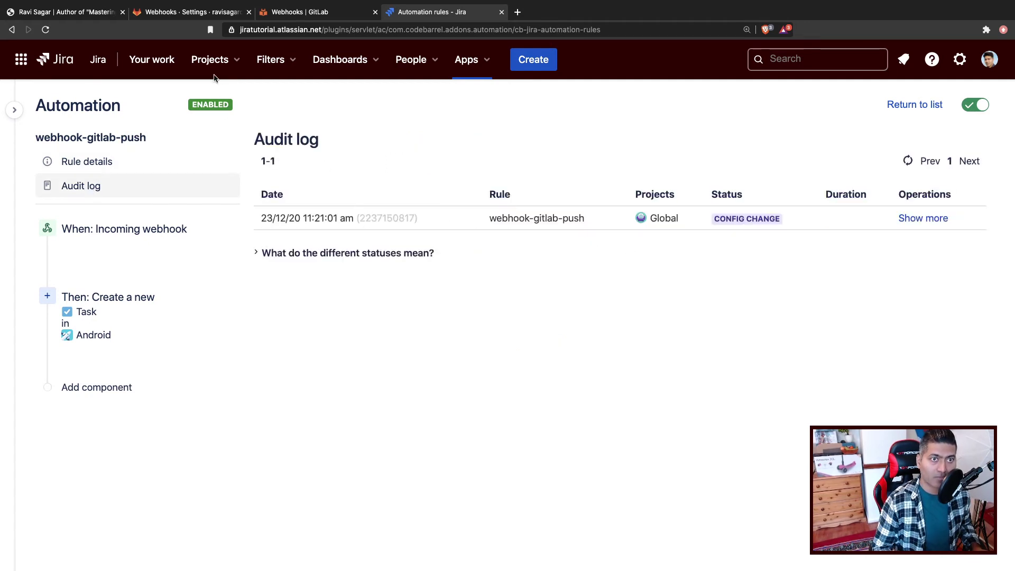
- Switch to the GitLab project's webhook settings and send a test push event to the automation.atlassian.com hook
{"action": "left_click", "coordinate": [303, 18]}
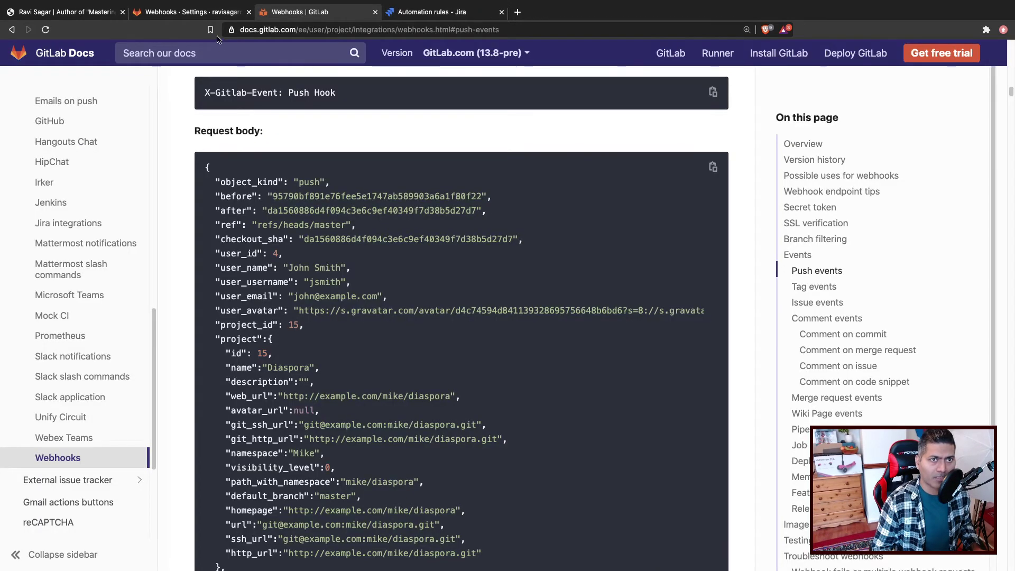
{"action": "left_click", "coordinate": [191, 14]}
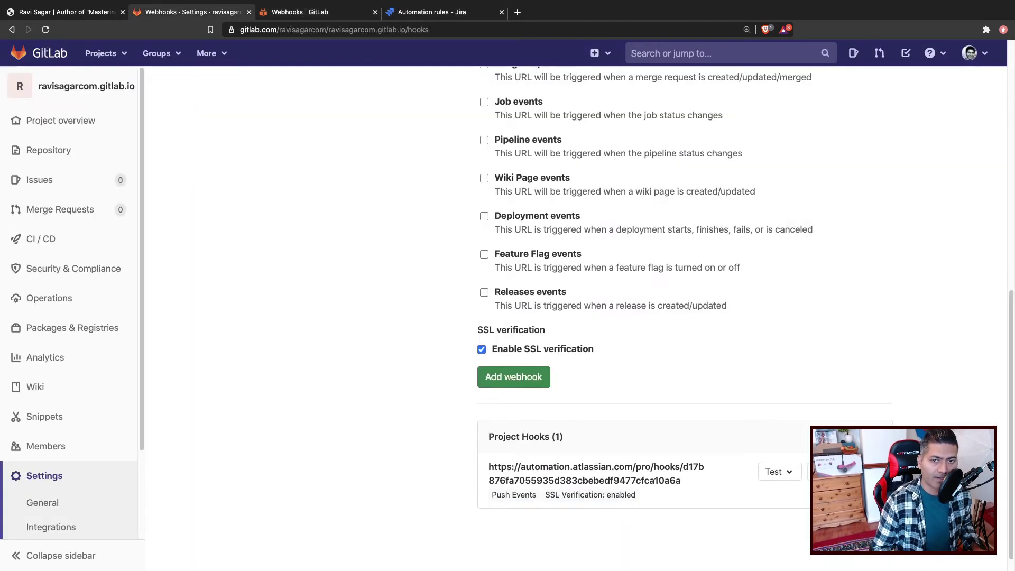
{"action": "left_click", "coordinate": [786, 474]}
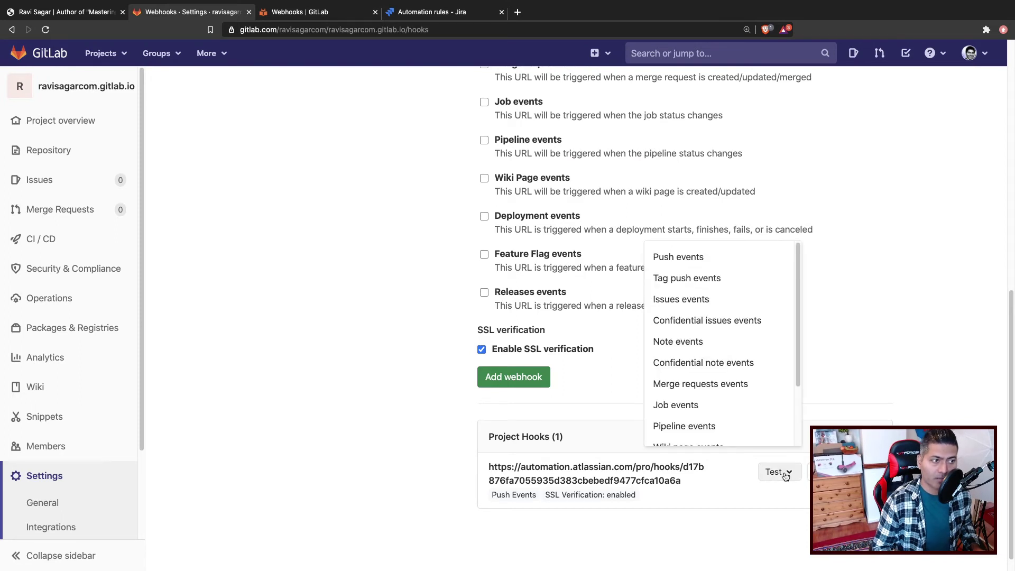
{"action": "scroll", "coordinate": [788, 363], "scroll_direction": "down", "scroll_amount": 3}
{"action": "scroll", "coordinate": [761, 334], "scroll_direction": "up", "scroll_amount": 3}
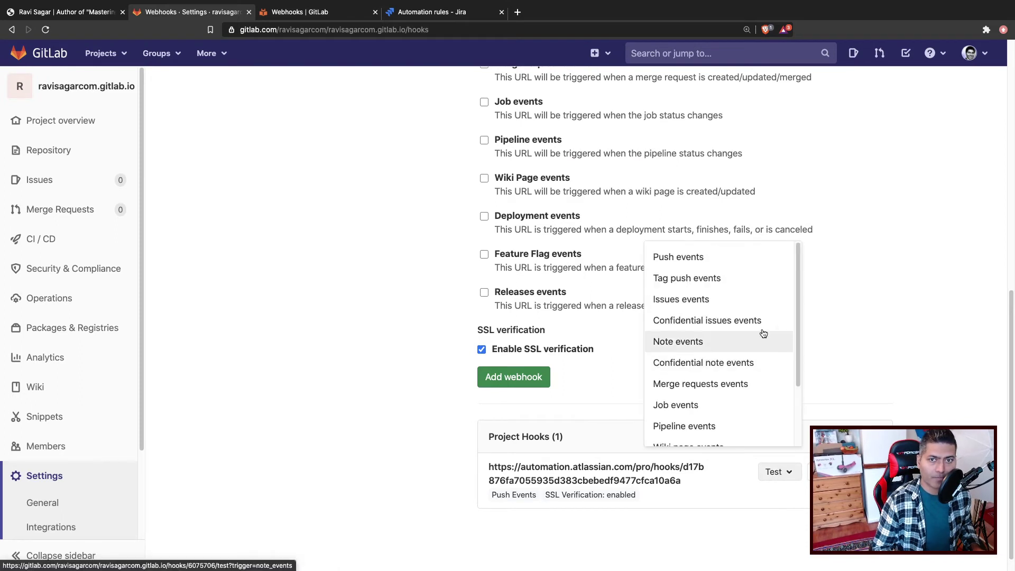
{"action": "left_click", "coordinate": [694, 262]}
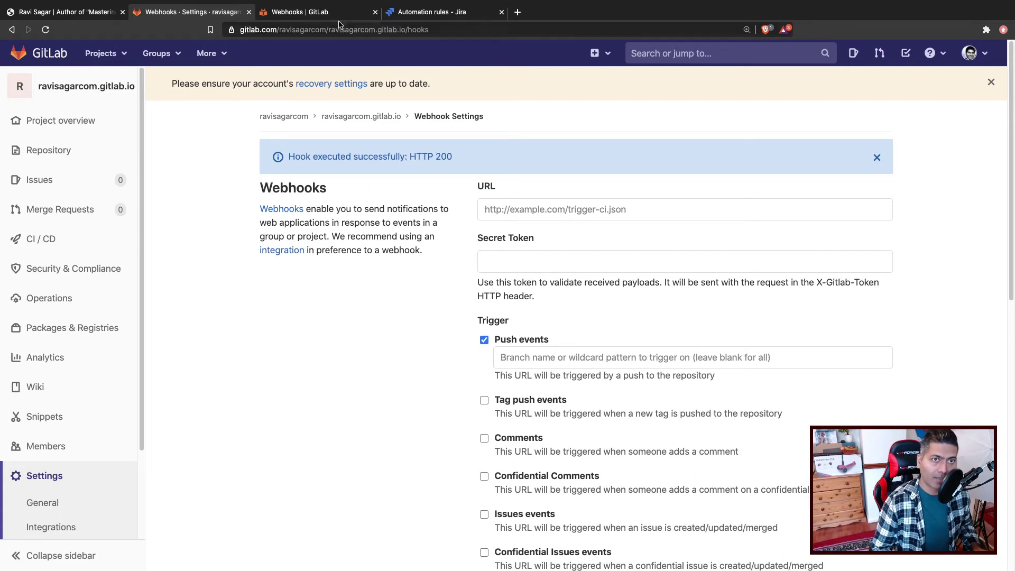
- Return to the Jira automation rule, refresh its audit log and expand the details of the newest run
{"action": "left_click", "coordinate": [442, 13]}
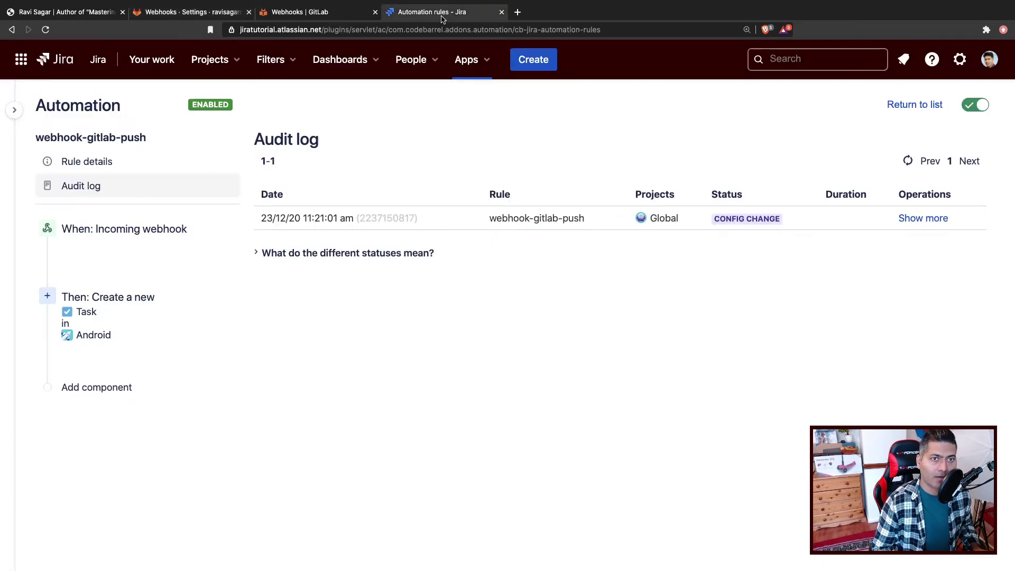
{"action": "left_click", "coordinate": [908, 161]}
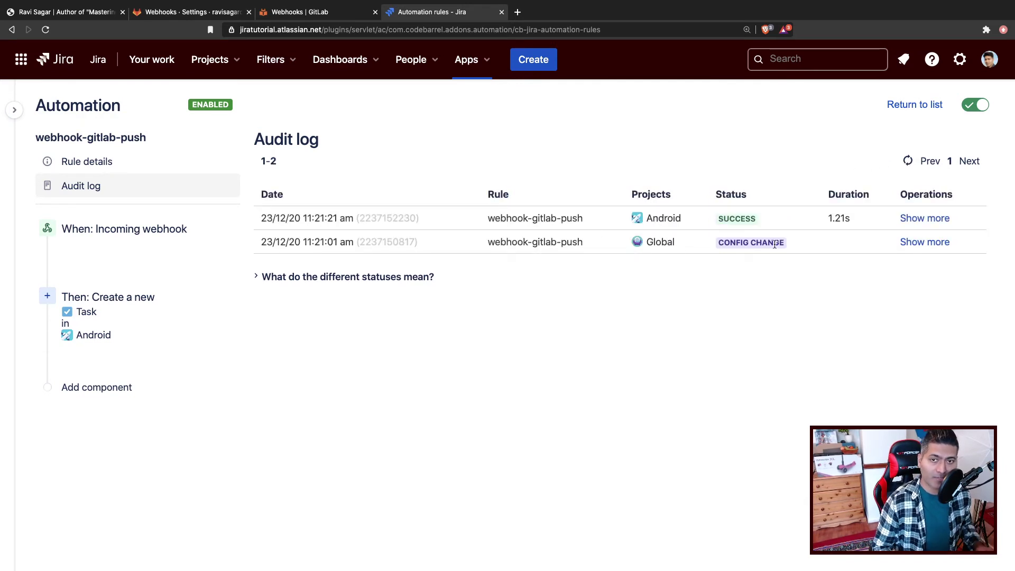
{"action": "left_click", "coordinate": [927, 221]}
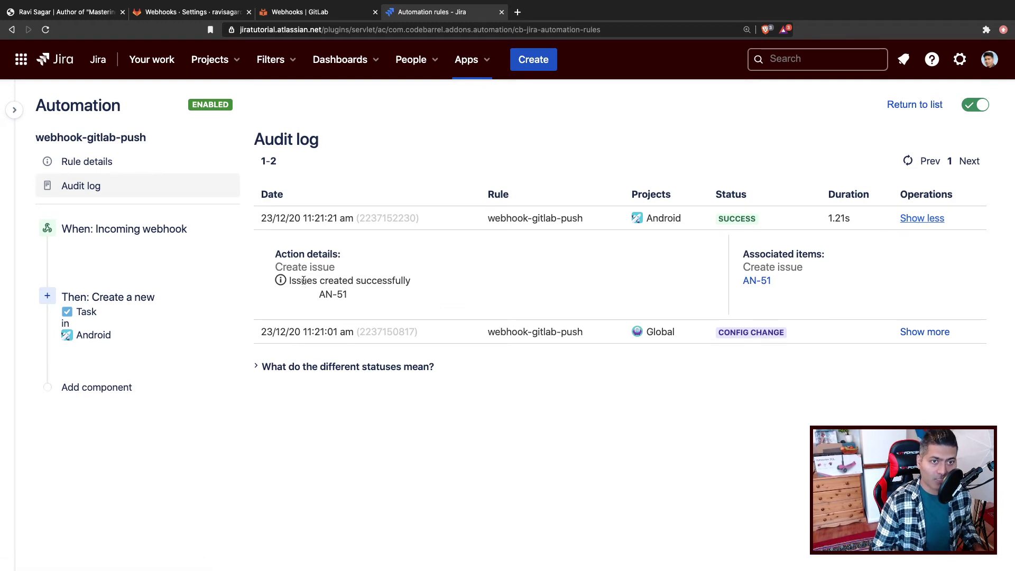
- Open the issue associated with that run in a separate tab and check the repository data in its summary and description
{"action": "left_click", "coordinate": [757, 284], "text": "super"}
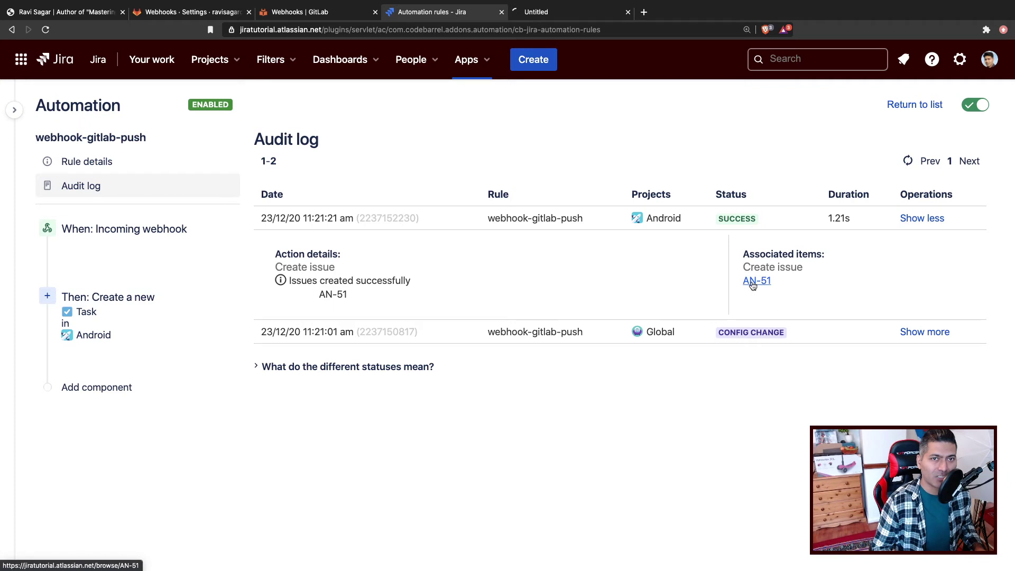
{"action": "left_click", "coordinate": [564, 16]}
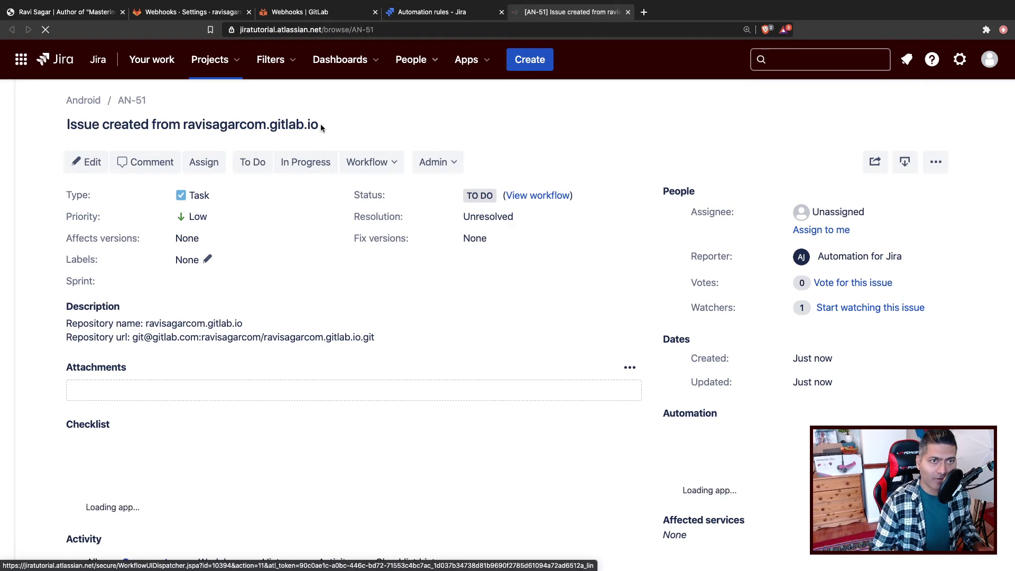
{"action": "left_click_drag", "start_coordinate": [319, 124], "coordinate": [191, 124]}
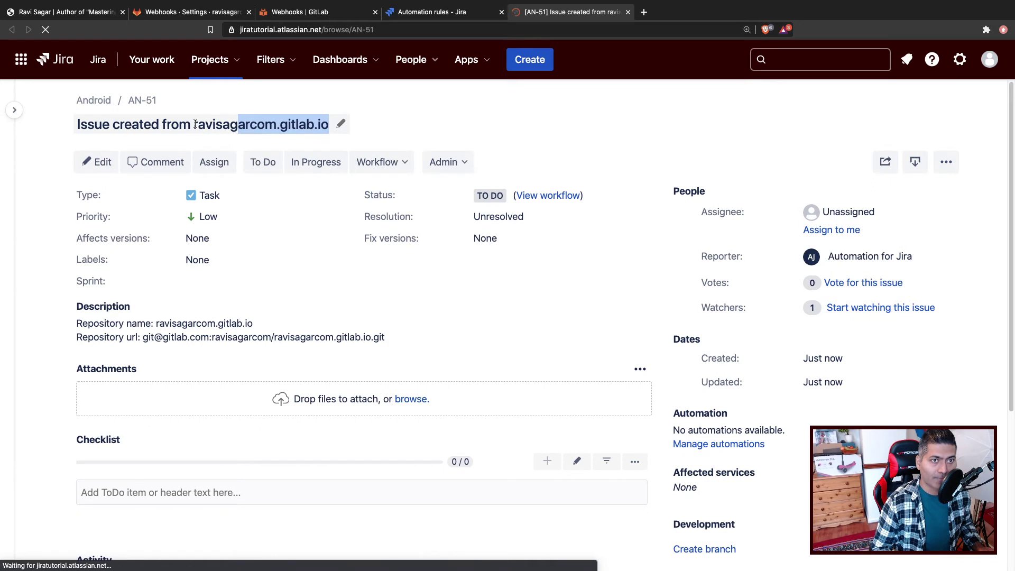
{"action": "left_click_drag", "start_coordinate": [195, 124], "coordinate": [193, 124]}
{"action": "left_click", "coordinate": [259, 346]}
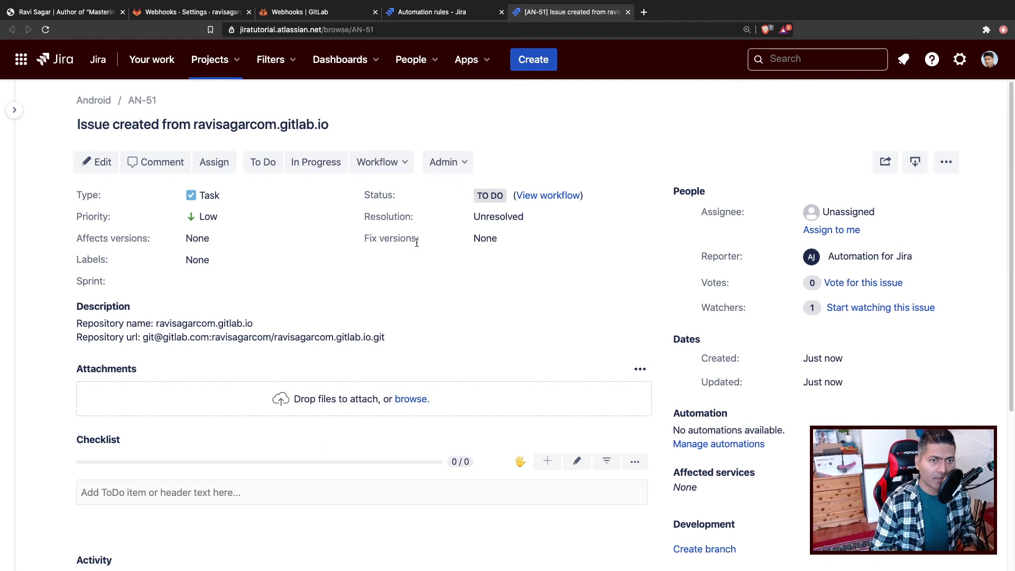
- Review the push event request body in the GitLab documentation and the available trigger events in the project's webhook settings
{"action": "left_click", "coordinate": [207, 13]}
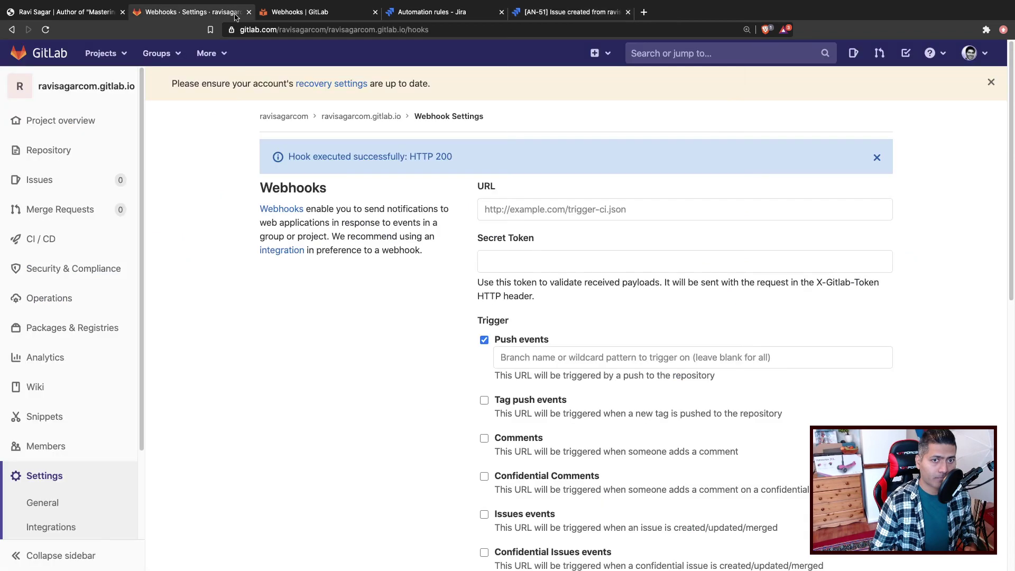
{"action": "left_click", "coordinate": [349, 12]}
{"action": "scroll", "coordinate": [394, 264], "scroll_direction": "down", "scroll_amount": 5}
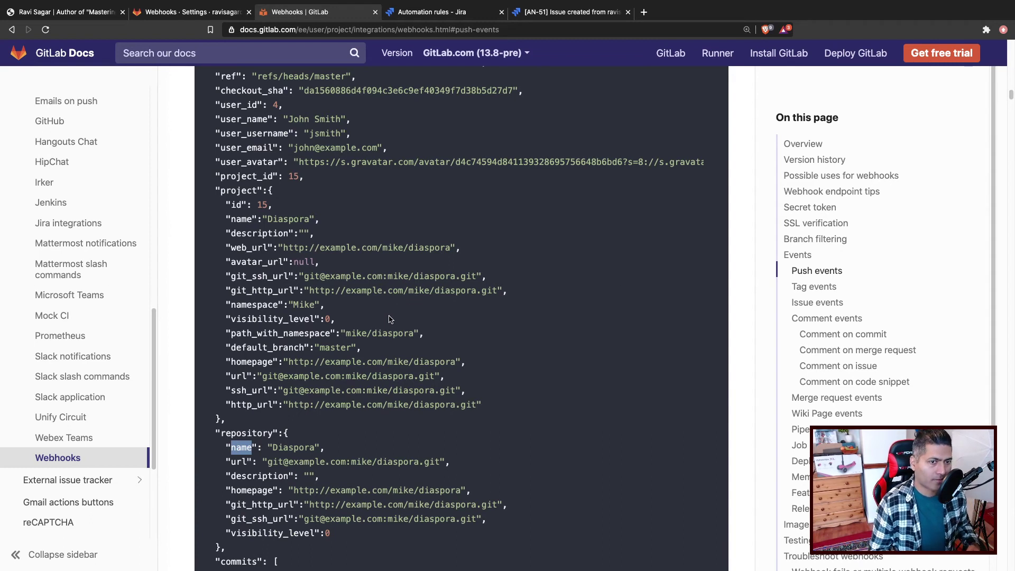
{"action": "scroll", "coordinate": [391, 319], "scroll_direction": "up", "scroll_amount": 1}
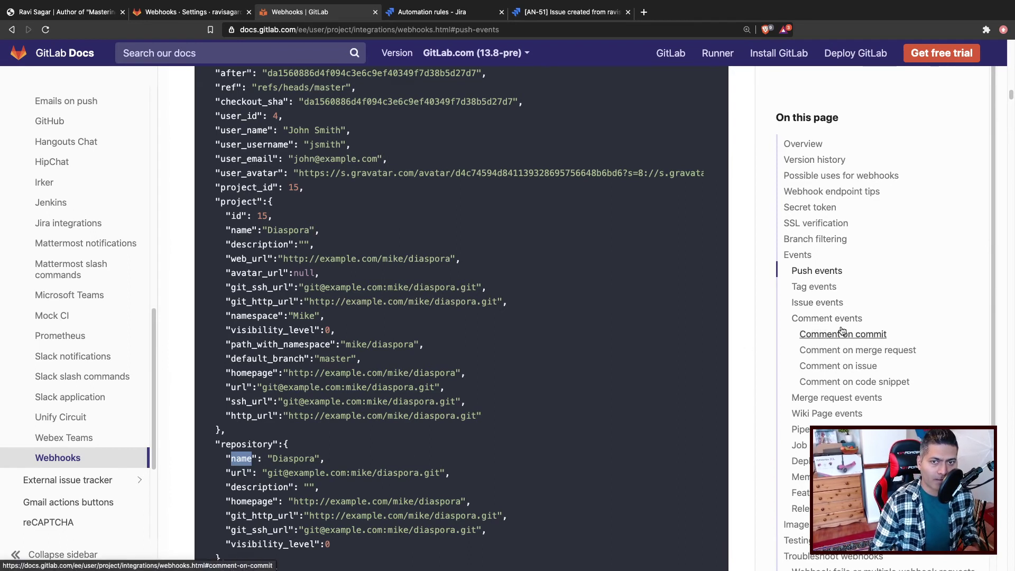
{"action": "left_click", "coordinate": [190, 16]}
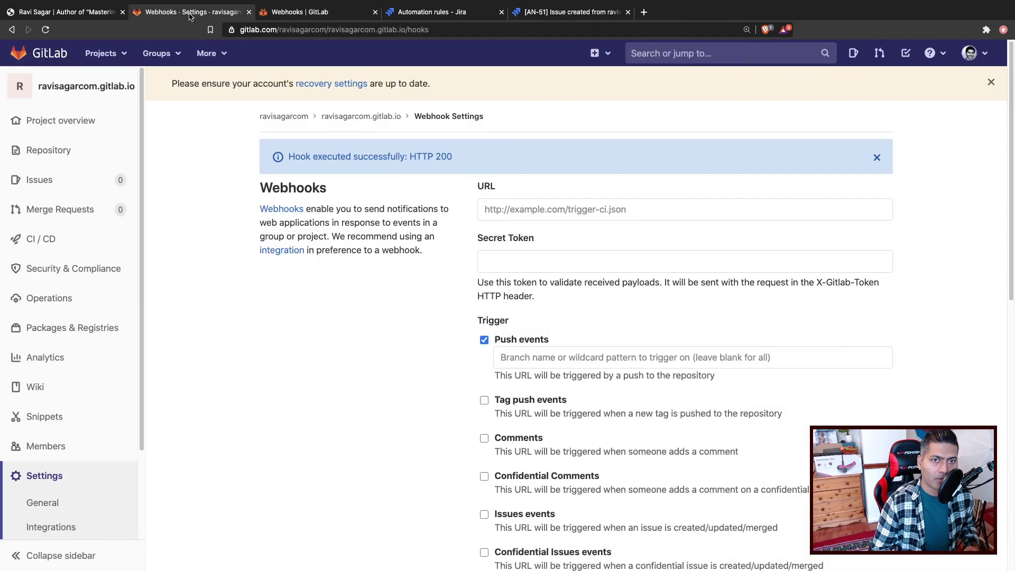
{"action": "scroll", "coordinate": [426, 291], "scroll_direction": "down", "scroll_amount": 3}
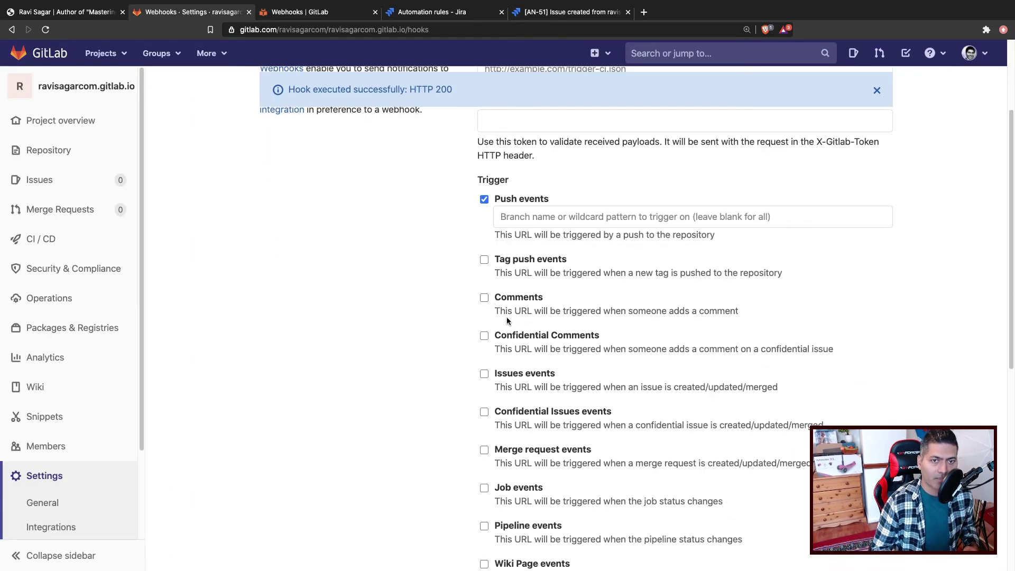
{"action": "scroll", "coordinate": [507, 317], "scroll_direction": "down", "scroll_amount": 2}
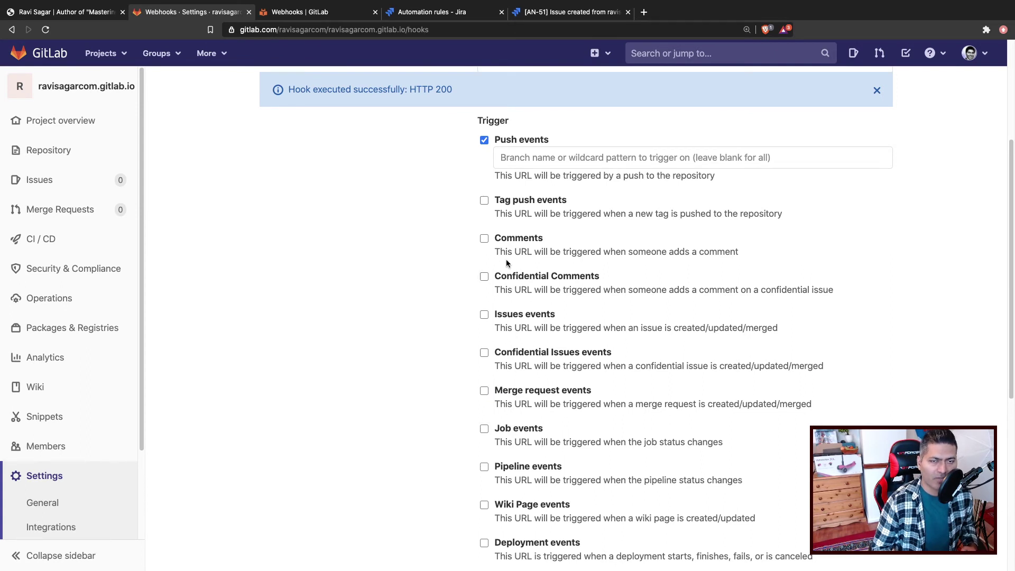
{"action": "scroll", "coordinate": [506, 261], "scroll_direction": "down", "scroll_amount": 5}
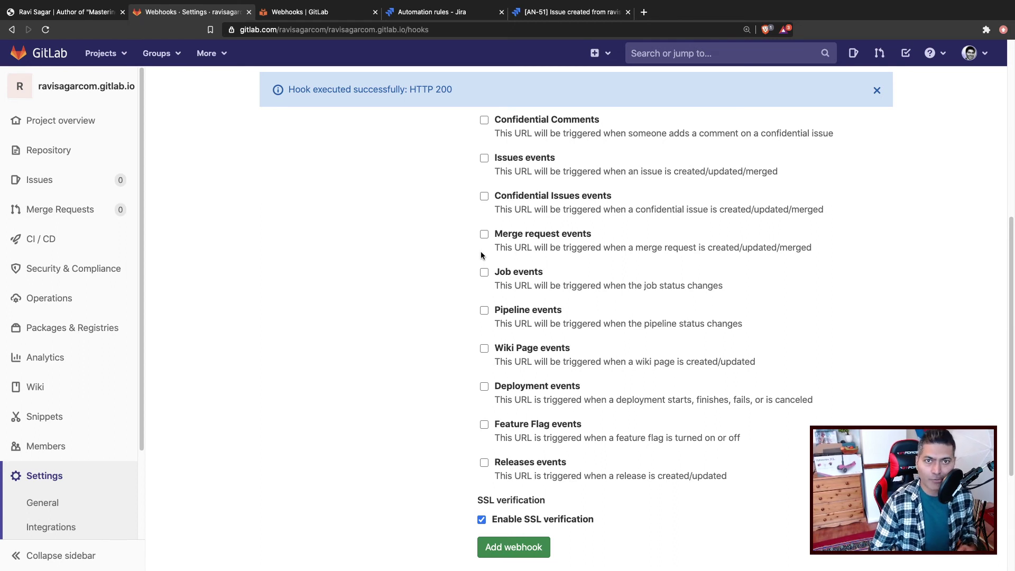
- Open the GitLab project's integration settings and look through the list for the Jira integration
{"action": "mouse_move", "coordinate": [69, 334]}
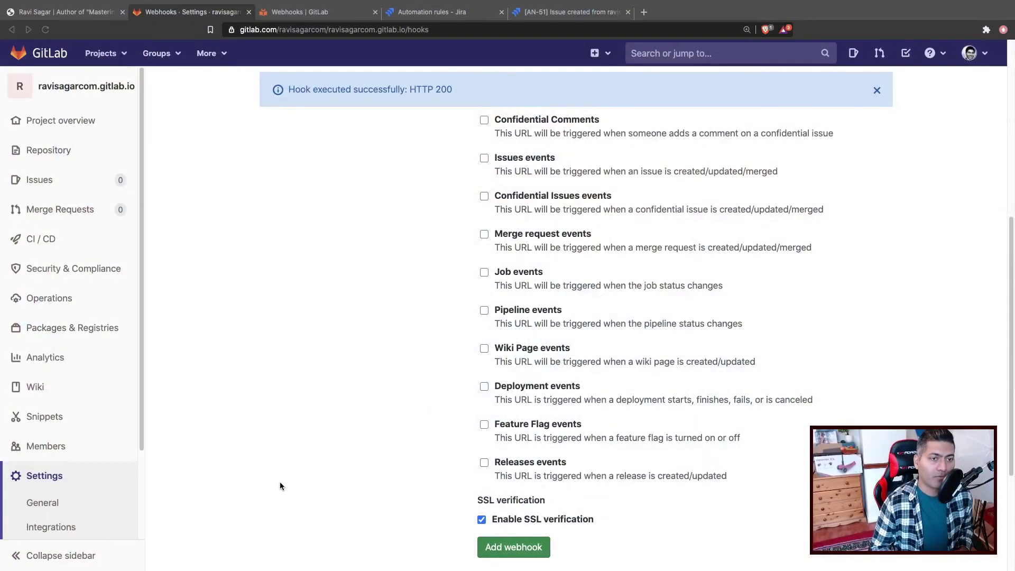
{"action": "scroll", "coordinate": [125, 446], "scroll_direction": "down", "scroll_amount": 3}
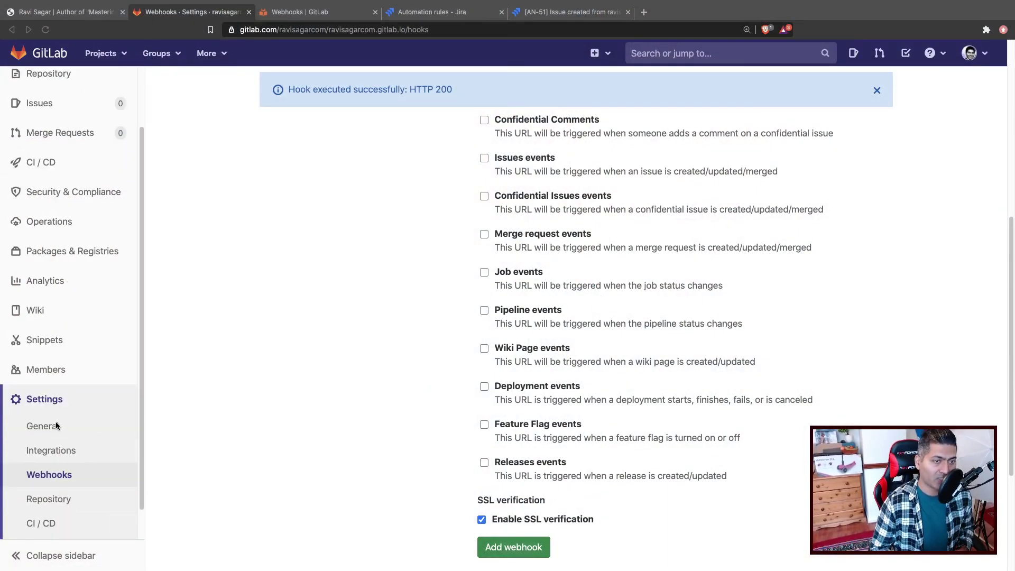
{"action": "left_click", "coordinate": [46, 451]}
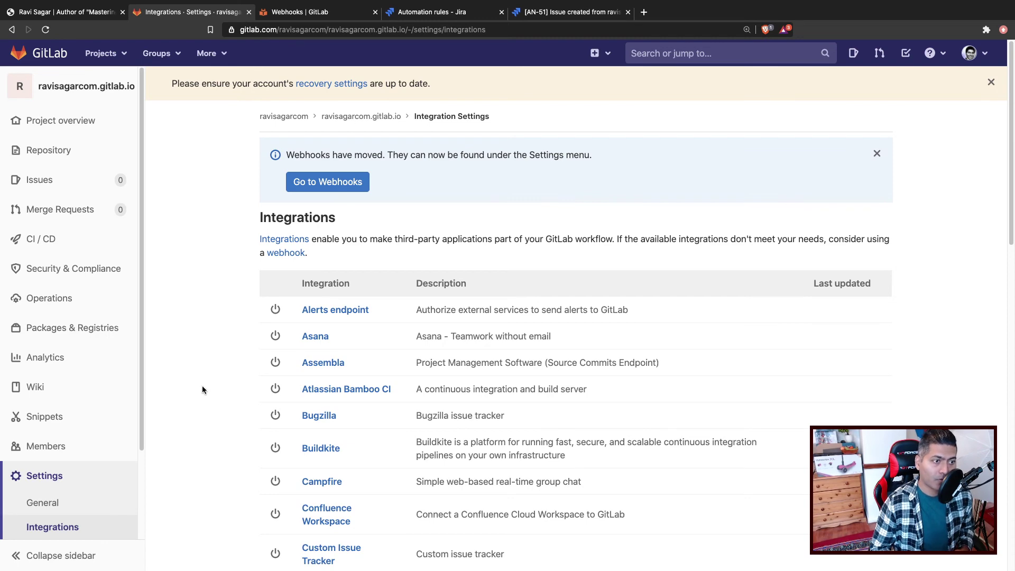
{"action": "scroll", "coordinate": [202, 391], "scroll_direction": "down", "scroll_amount": 5}
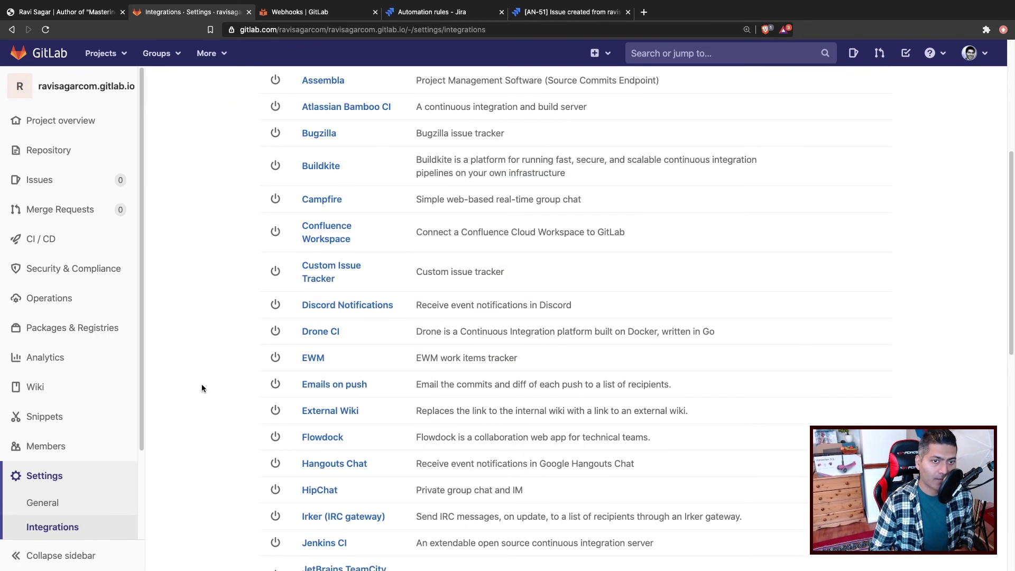
{"action": "scroll", "coordinate": [202, 384], "scroll_direction": "up", "scroll_amount": 1}
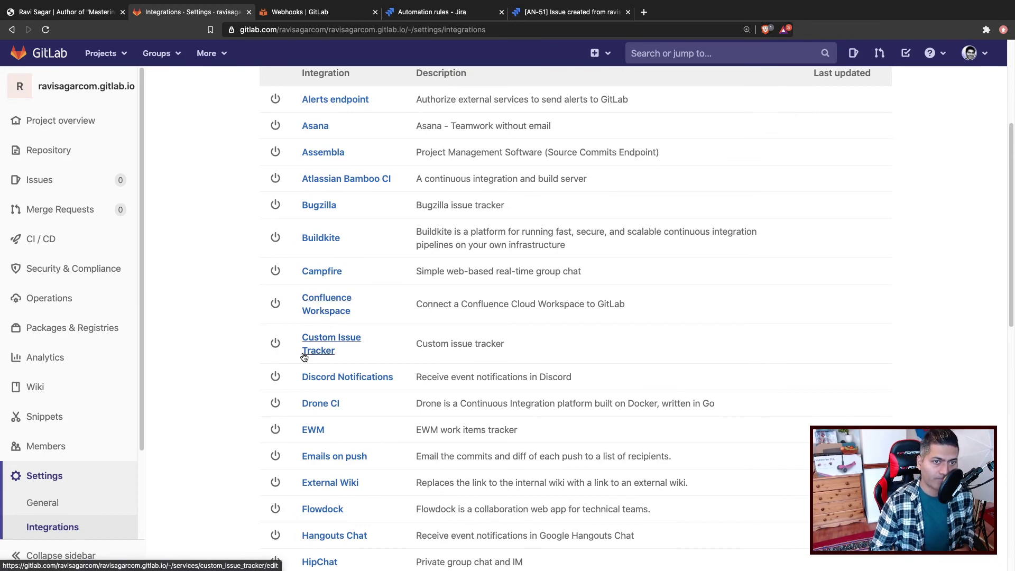
{"action": "scroll", "coordinate": [312, 352], "scroll_direction": "up", "scroll_amount": 1}
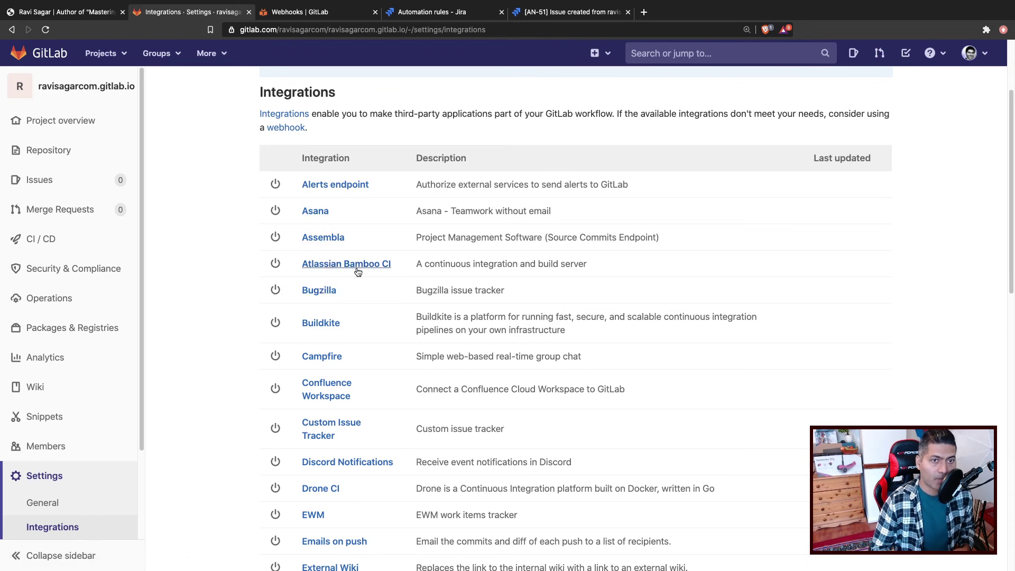
{"action": "scroll", "coordinate": [328, 354], "scroll_direction": "down", "scroll_amount": 6}
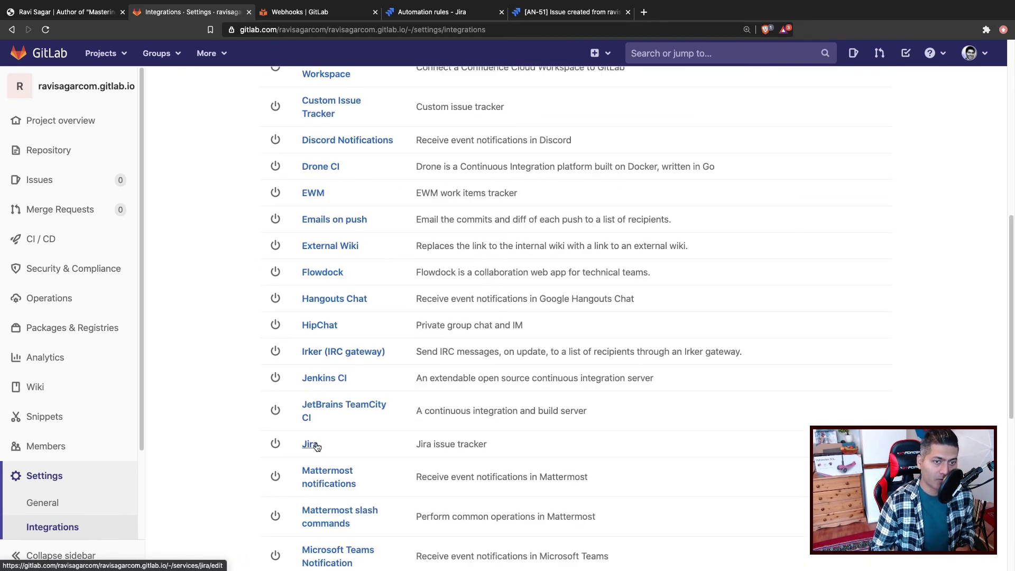